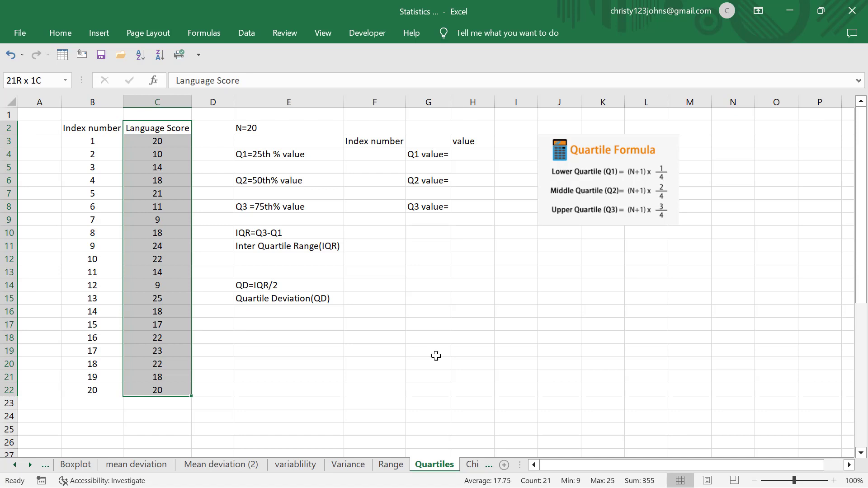
Calculate the Q1 index number in cell F4 with the formula =(20+1)/4
left_click(436, 353)
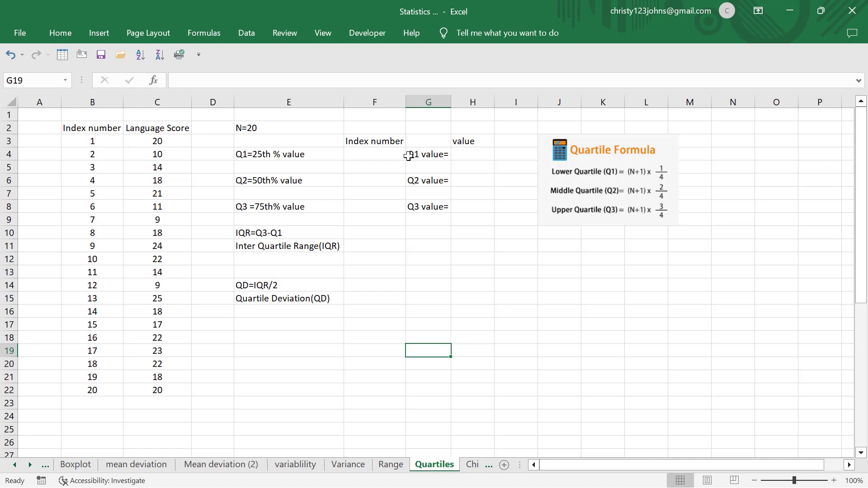
left_click(391, 154)
type("=(20+1")
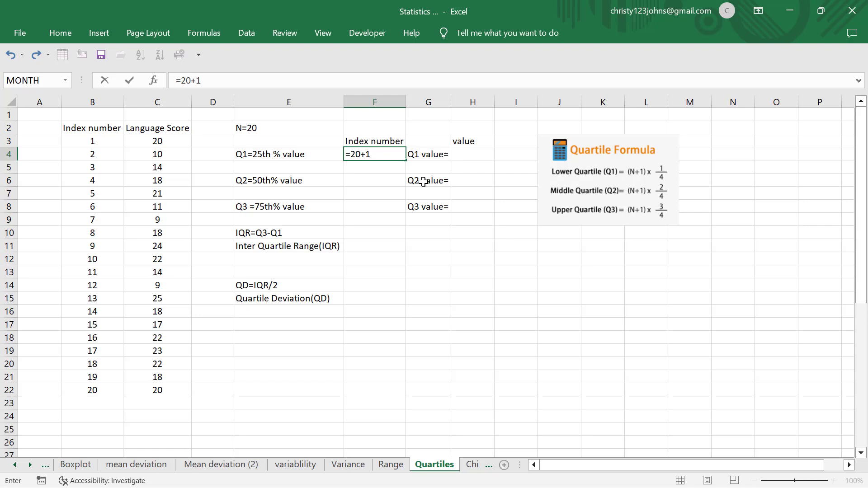
left_click(352, 154)
type("(")
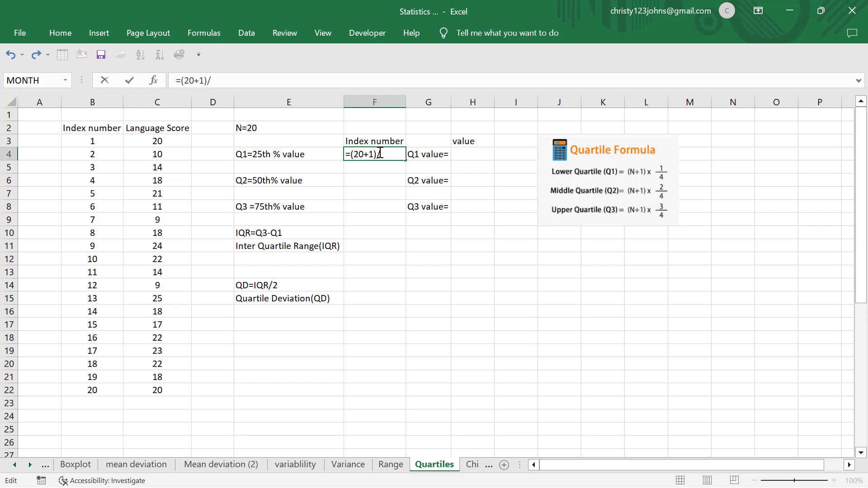
key("Return")
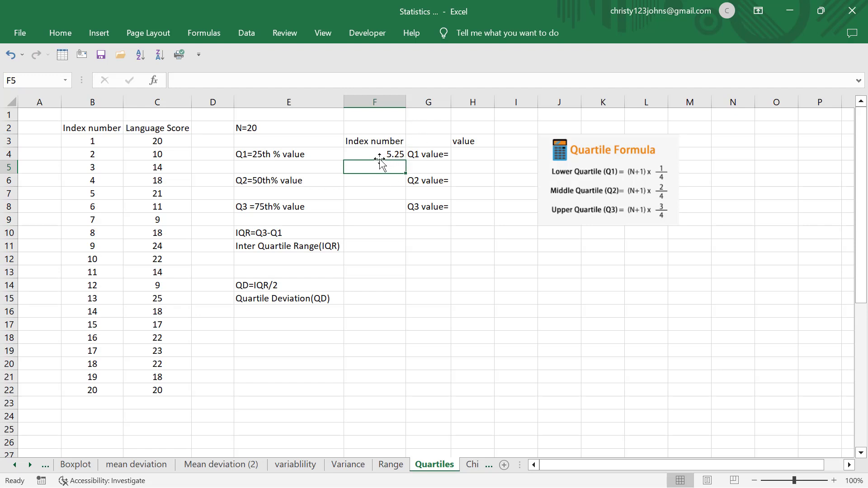
Copy the language scores C3:C22 to the cells starting at C25 and sort the copy from smallest to largest
left_click(153, 139)
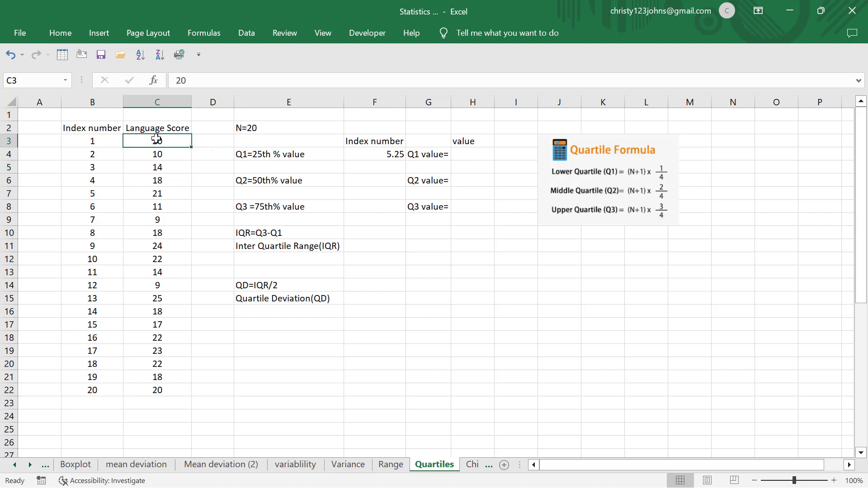
key("ctrl+shift+Down")
key("ctrl+c")
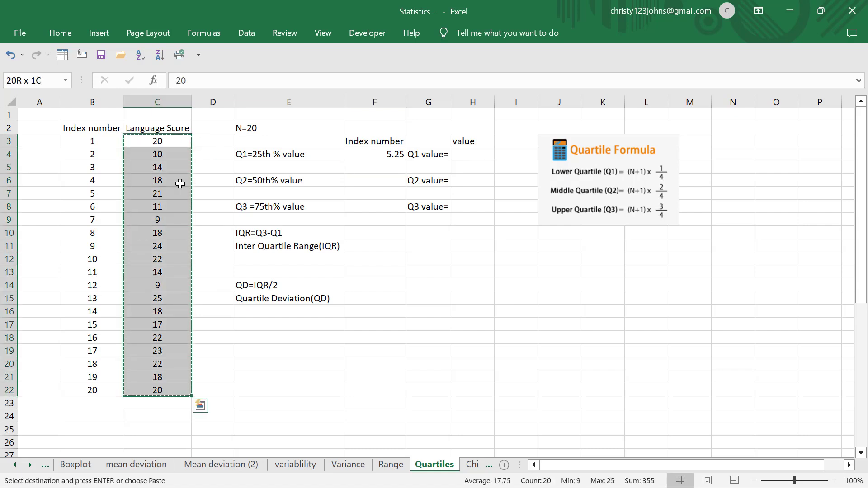
scroll(141, 300, "down", 3)
left_click(142, 324)
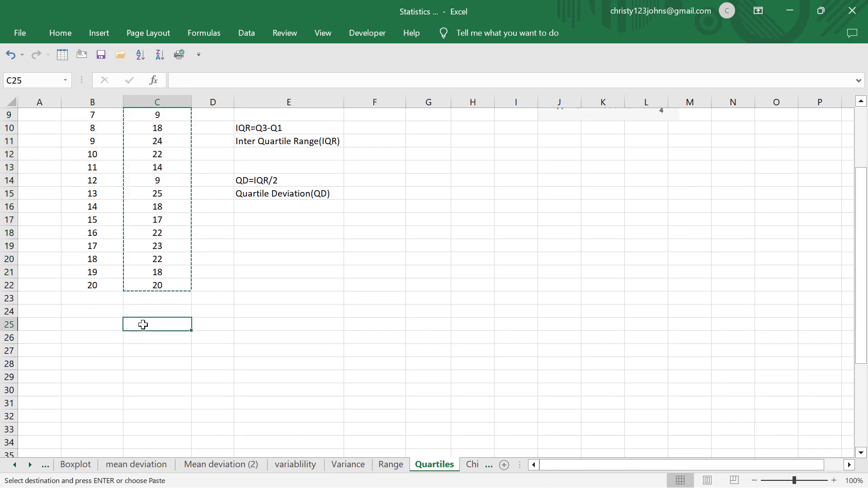
key("ctrl+v")
right_click(142, 325)
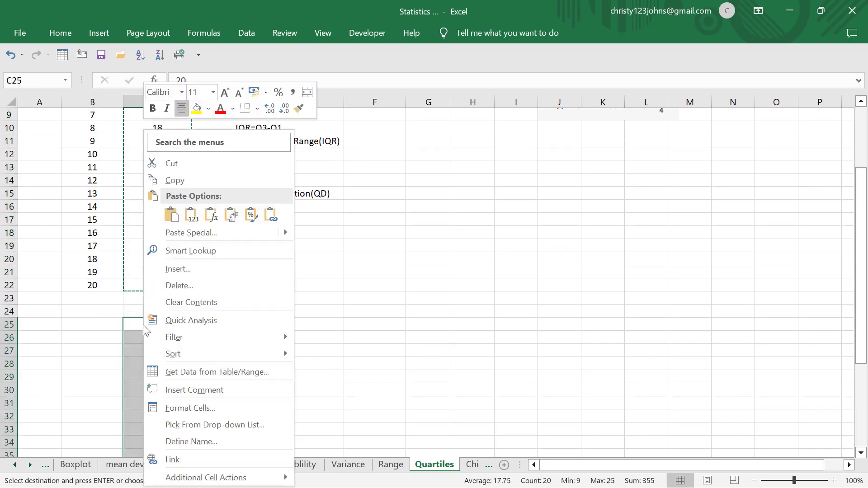
mouse_move(220, 353)
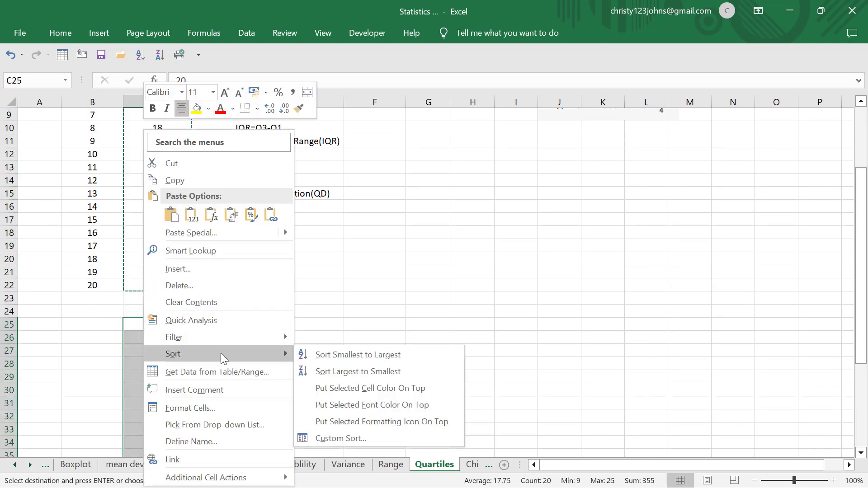
left_click(308, 354)
Copy the index numbers B3:B22 to the cells starting at B25, beside the sorted scores
scroll(307, 359, "up", 3)
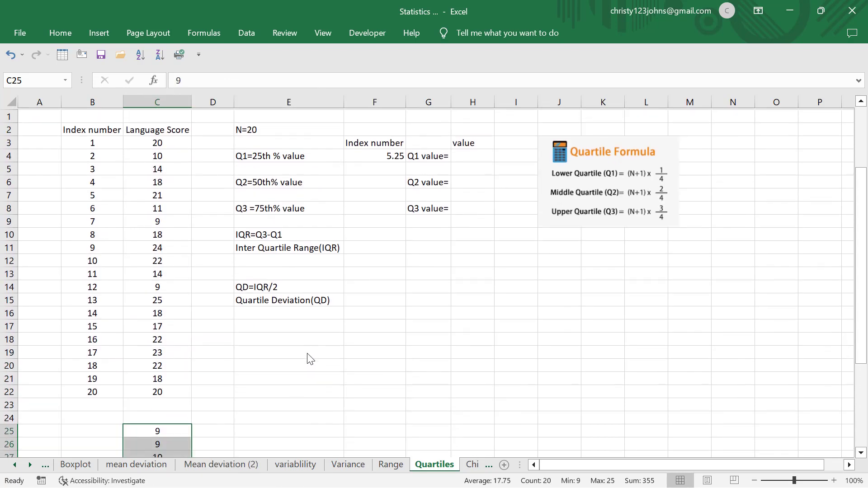
left_click(107, 141)
key("ctrl+shift+Down")
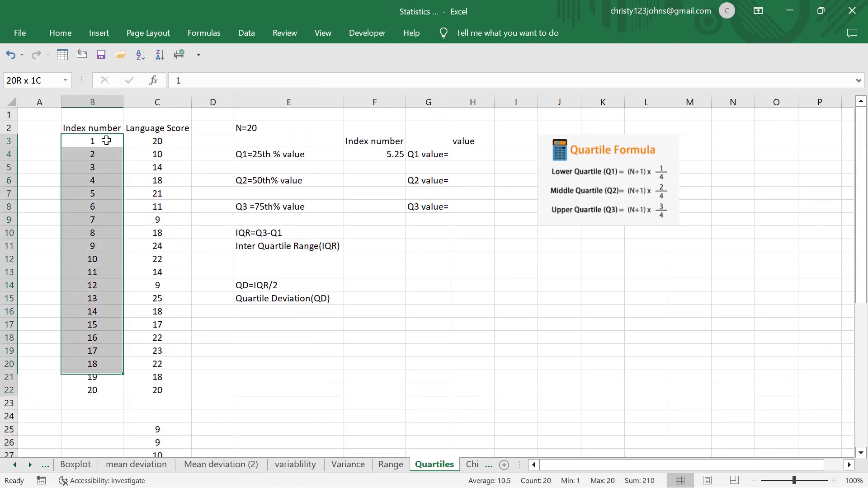
key("ctrl+c")
scroll(106, 141, "down", 4)
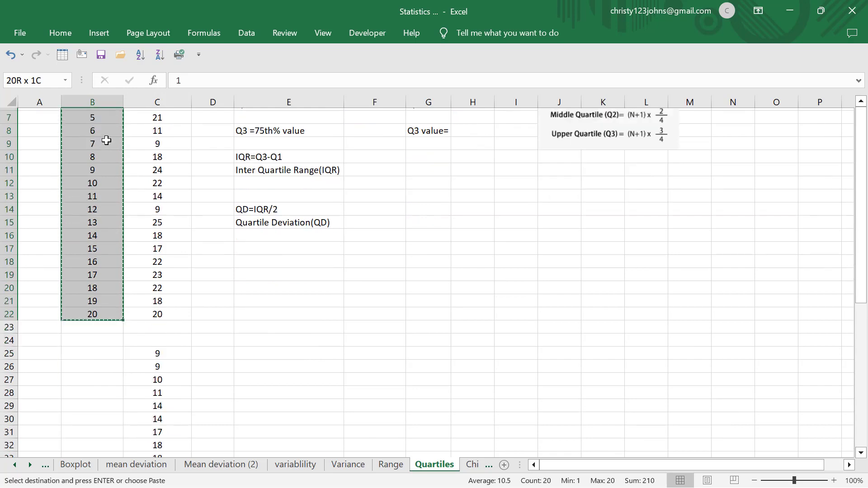
left_click(89, 274)
key("ctrl+v")
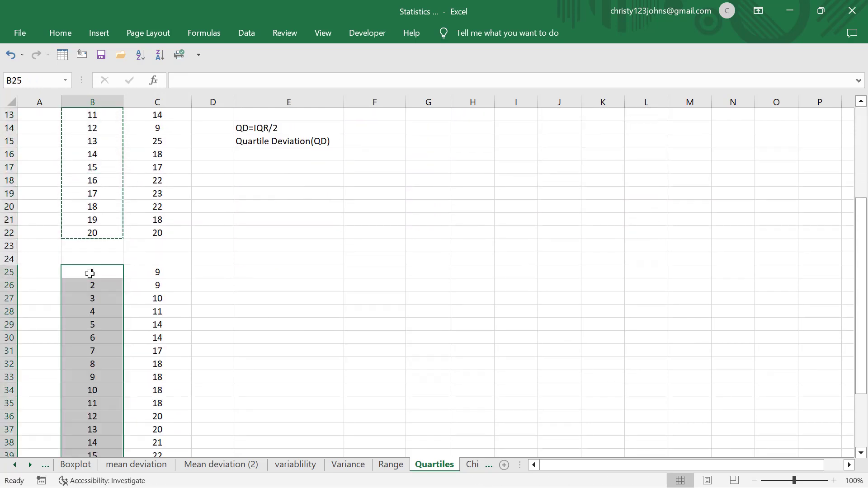
Enter the heading "Arrange the numbers in ascending order" in cell B24 above the sorted list
left_click(93, 260)
key("Escape")
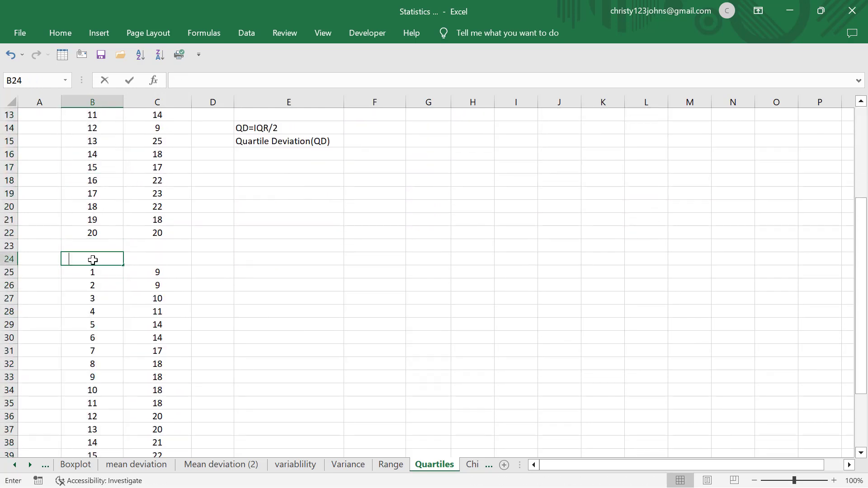
type("Arrange")
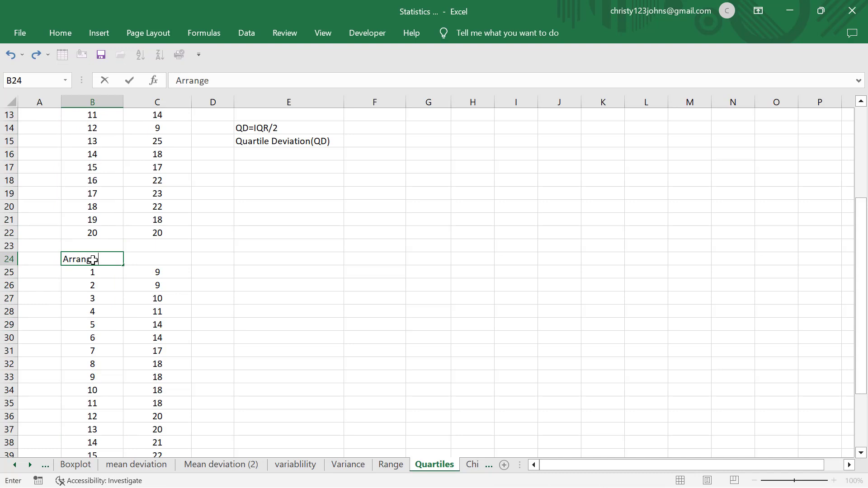
type(" the numbe")
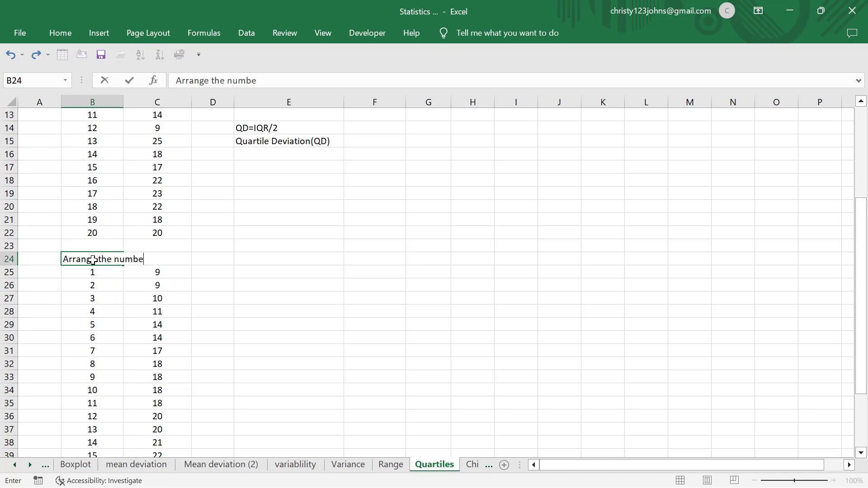
type("rs in ascendin")
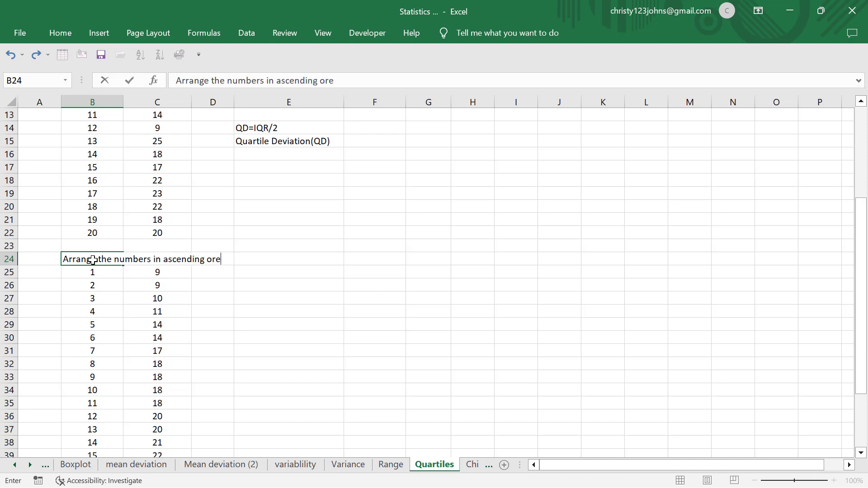
type("g order")
left_click(247, 339)
Look through the sorted list and find the score that belongs to index number 5
scroll(246, 339, "up", 2)
scroll(247, 339, "down", 5)
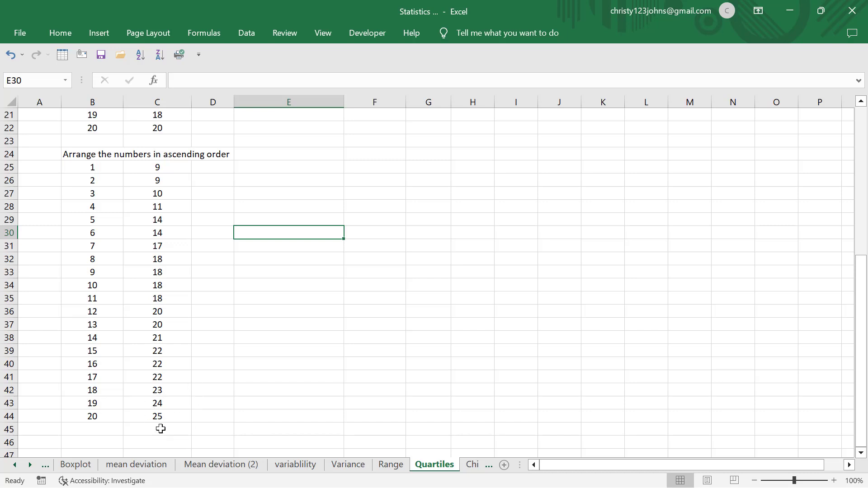
scroll(254, 251, "up", 7)
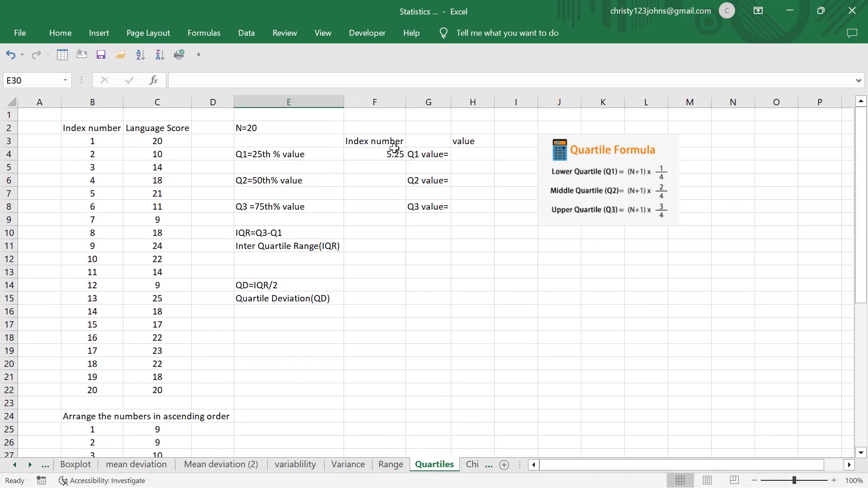
scroll(407, 166, "down", 3)
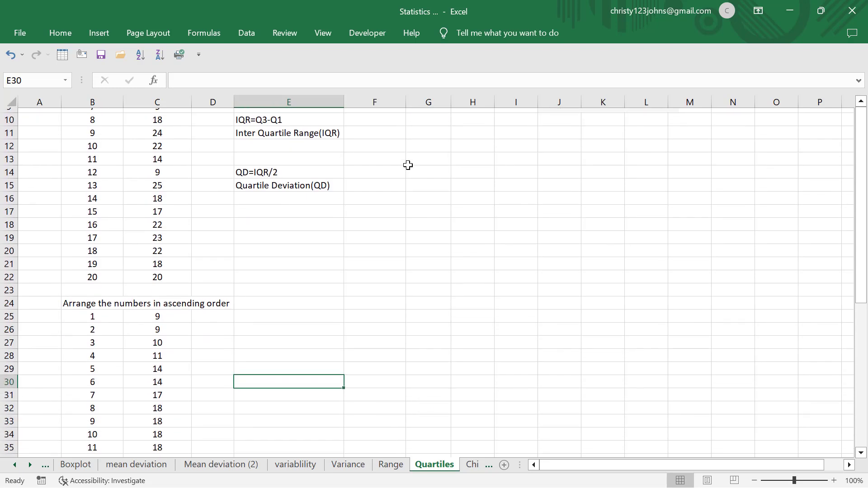
left_click(101, 365)
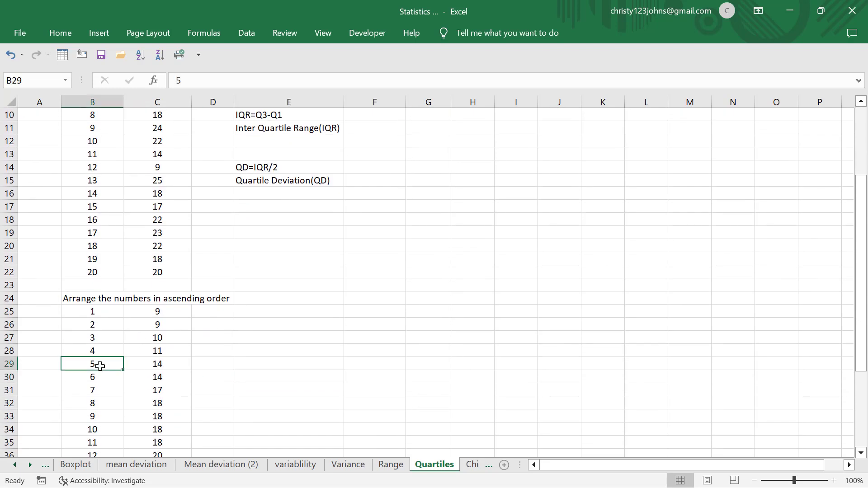
left_click_drag(123, 363, 152, 364)
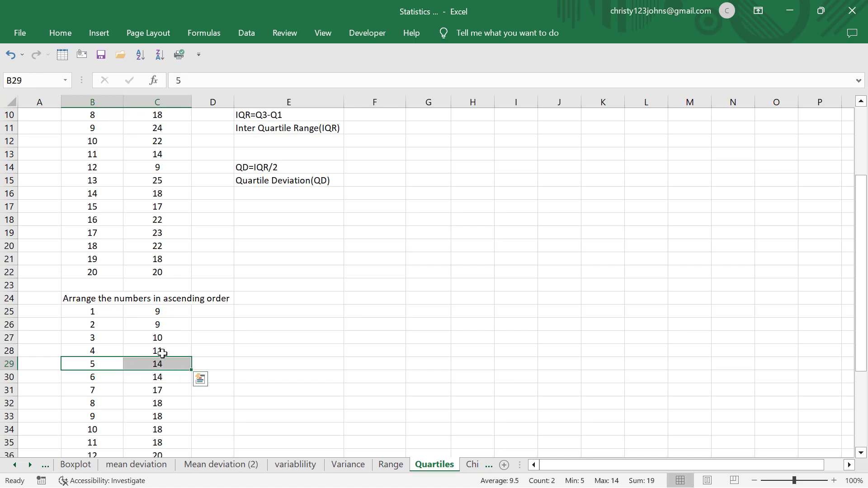
Calculate the Q1 value in cell H4 with QUARTILE.EXC over C3:C22, using quartile 1
scroll(358, 275, "up", 3)
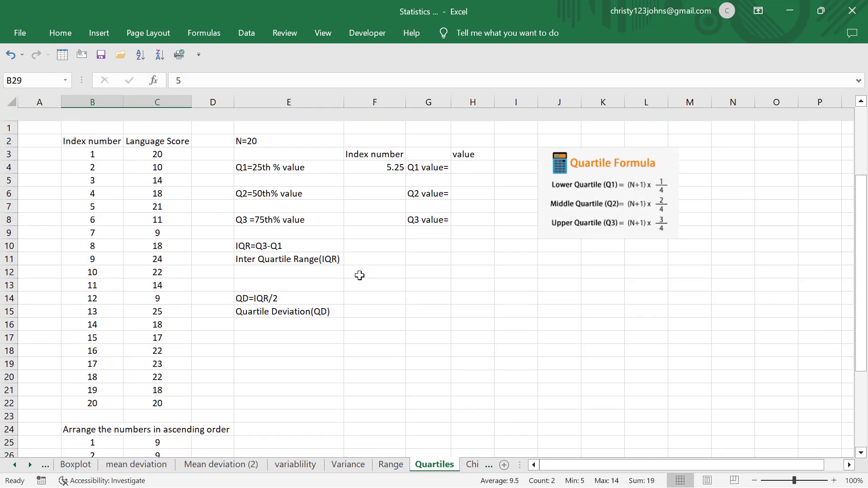
left_click(483, 153)
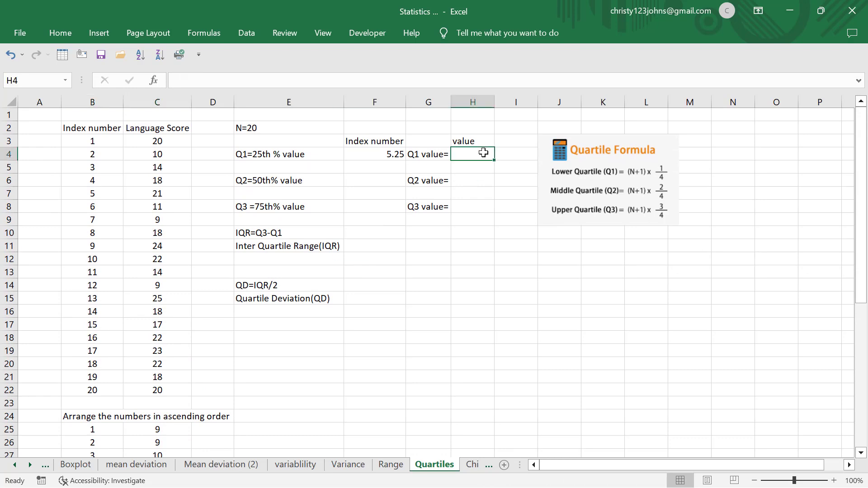
type("=qua")
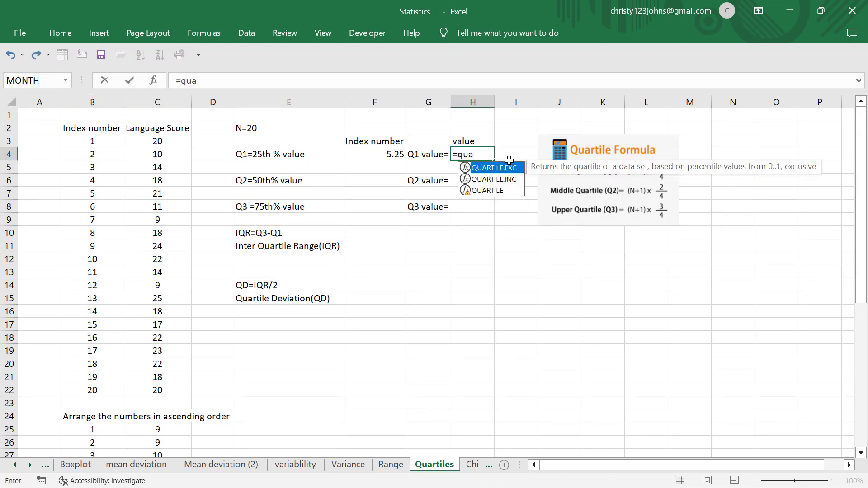
double_click(507, 169)
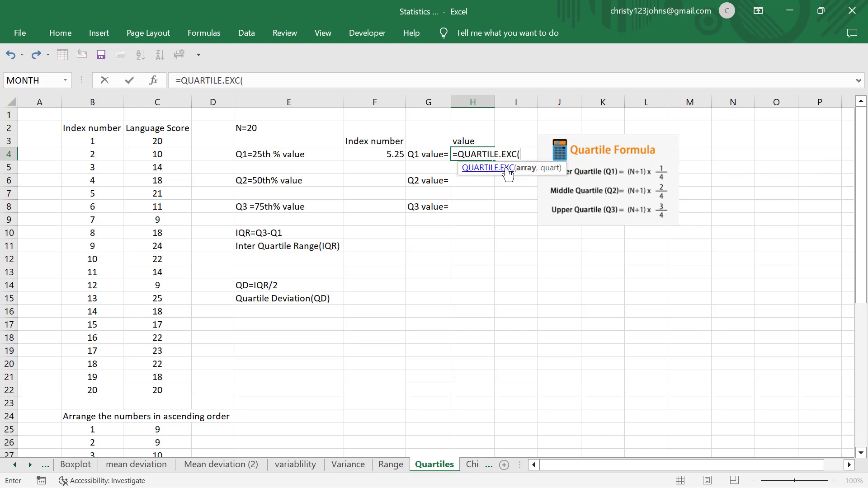
left_click(160, 143)
key("ctrl+shift+Down")
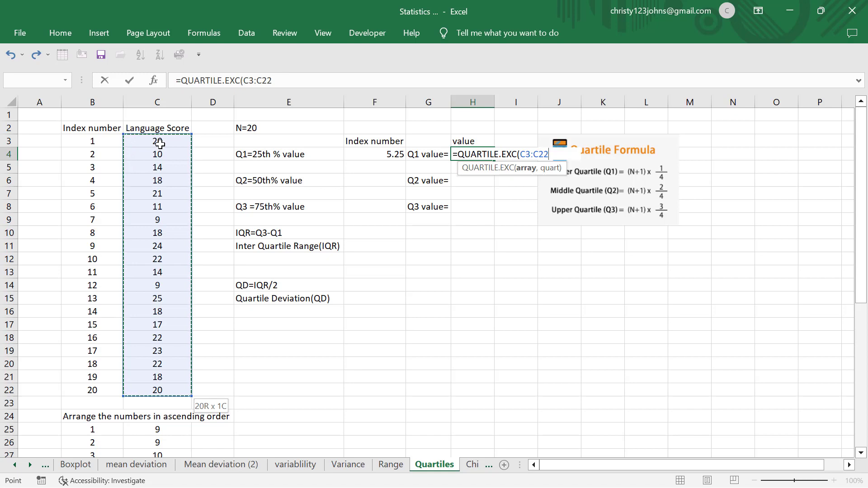
type(",1")
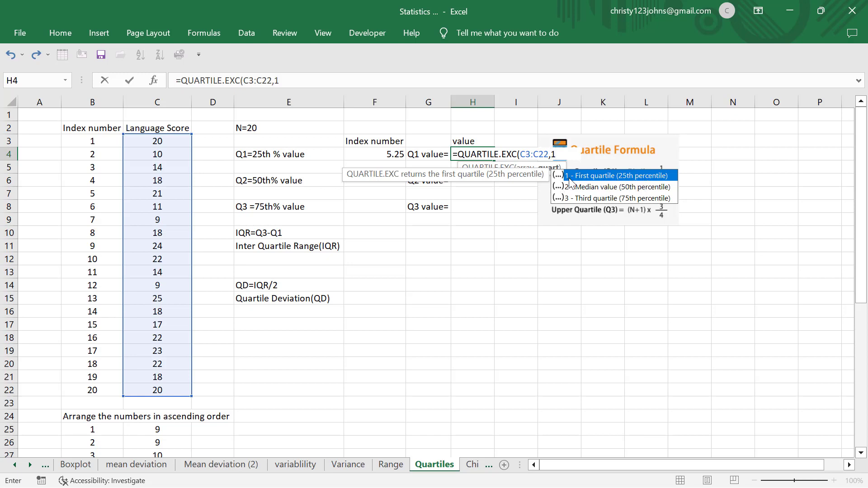
key("Return")
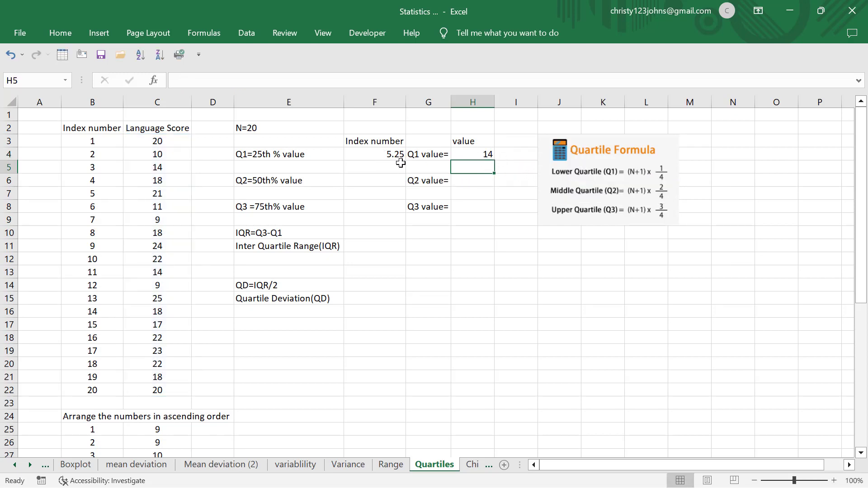
Check the calculated Q1 value against the score at index 5 in the sorted list
scroll(357, 281, "down", 2)
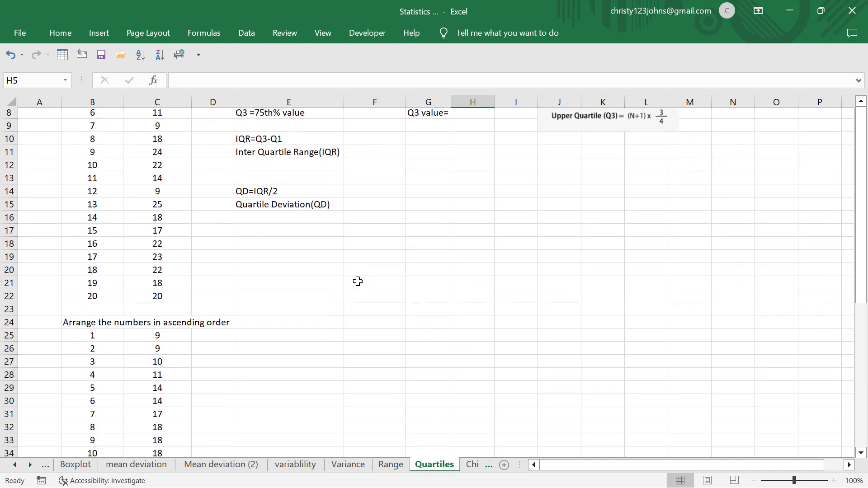
scroll(358, 281, "down", 2)
left_click(90, 324)
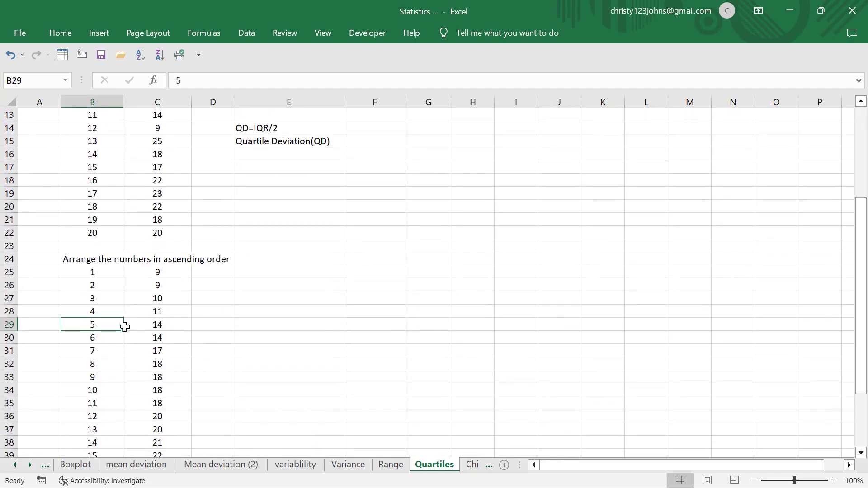
left_click_drag(125, 326, 170, 325)
left_click(276, 333)
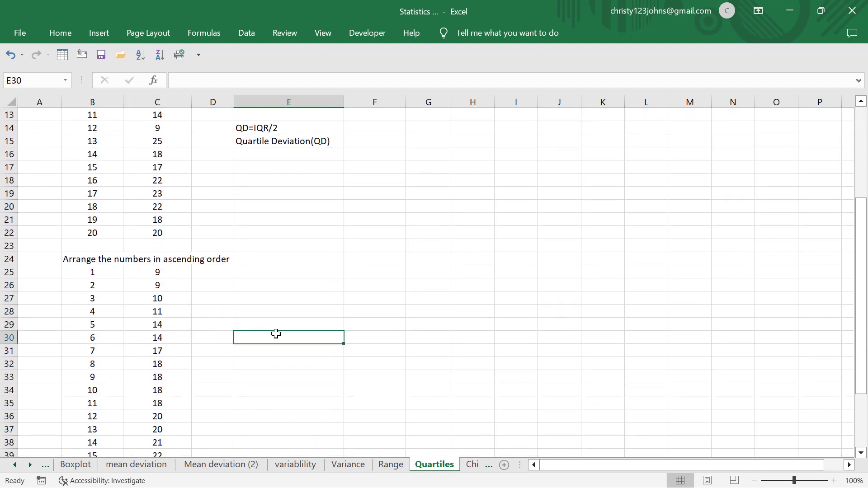
Calculate the Q2 index number in cell F6 with the formula =(20+1)/2
scroll(275, 333, "up", 4)
left_click(373, 180)
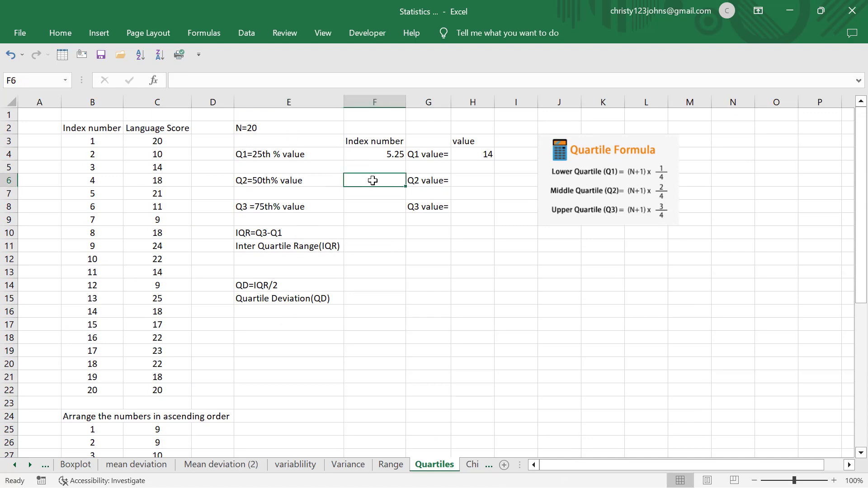
type("=20+1)")
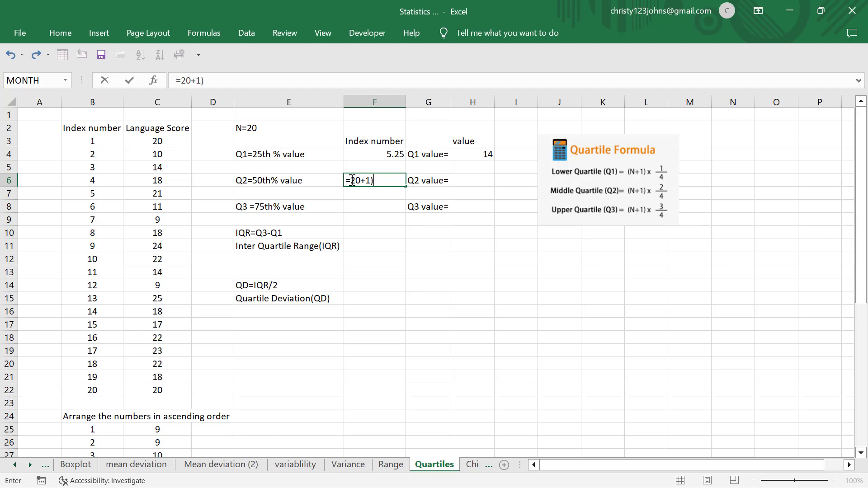
left_click(352, 180)
type("(")
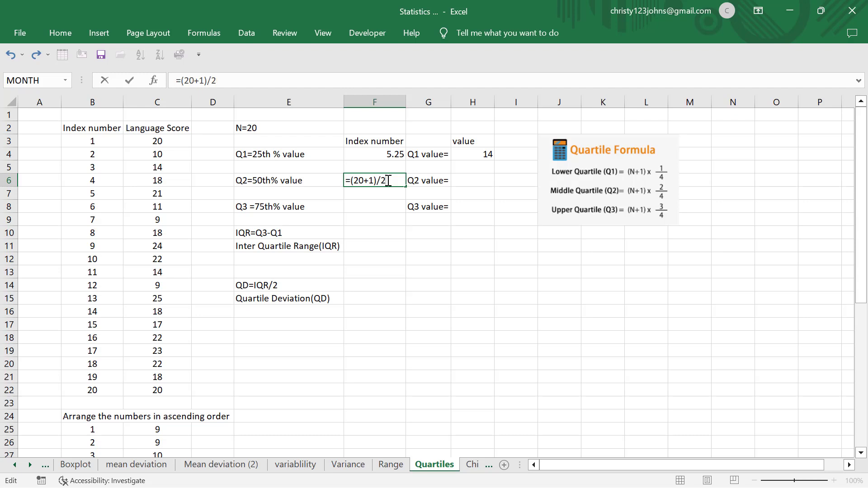
key("Return")
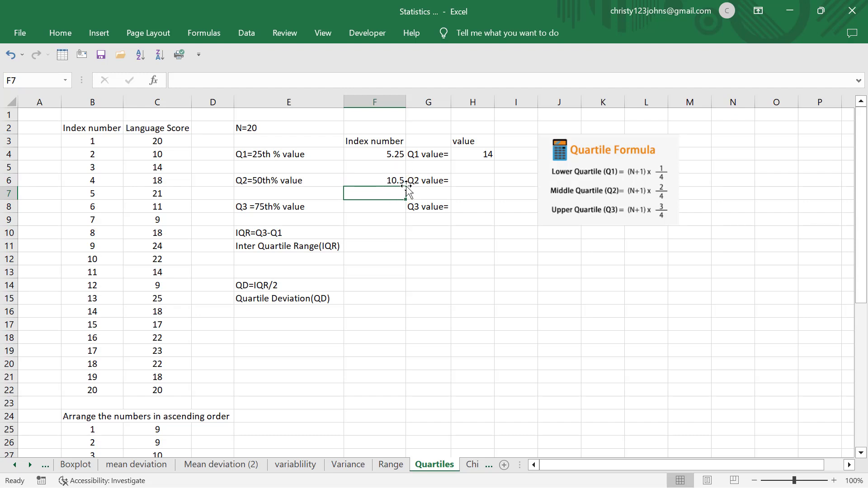
Calculate the Q2 value in cell H6 with QUARTILE.EXC over C3:C22, using quartile 2
left_click(484, 180)
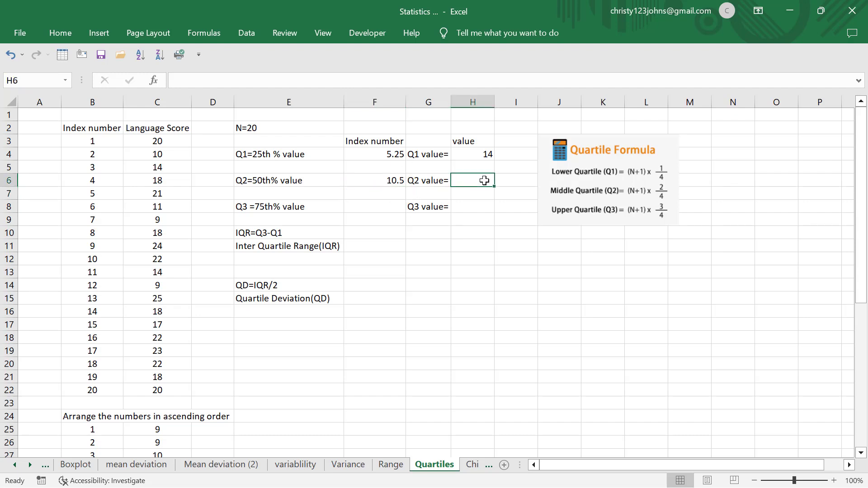
type("=qua")
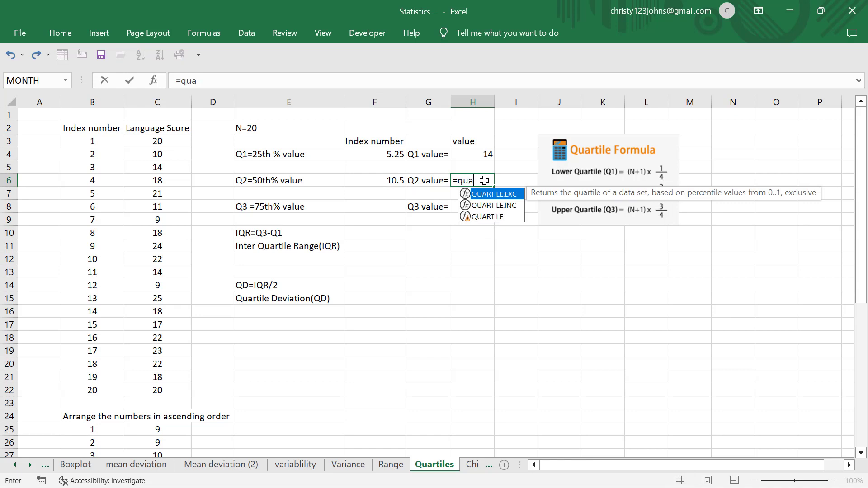
double_click(512, 198)
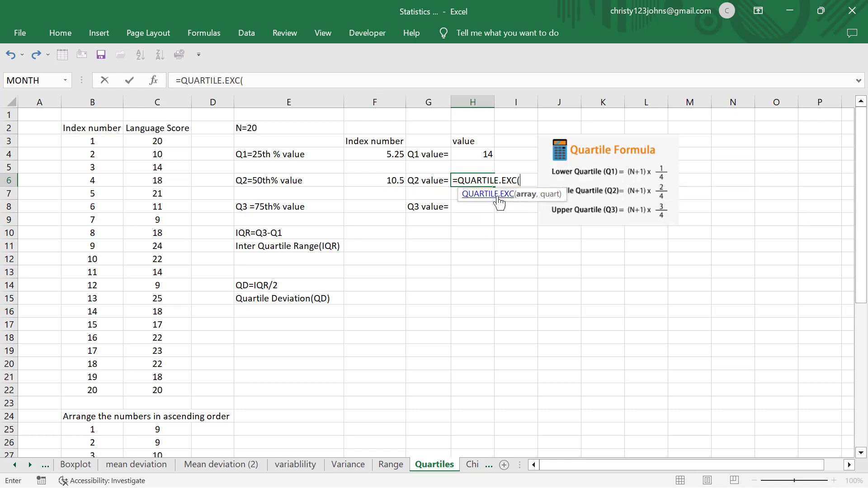
left_click(171, 142)
key("ctrl+shift+Down")
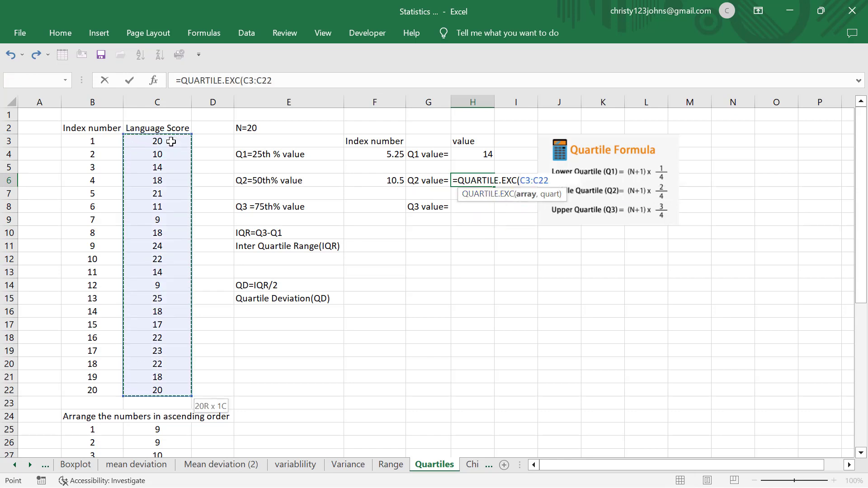
type(",")
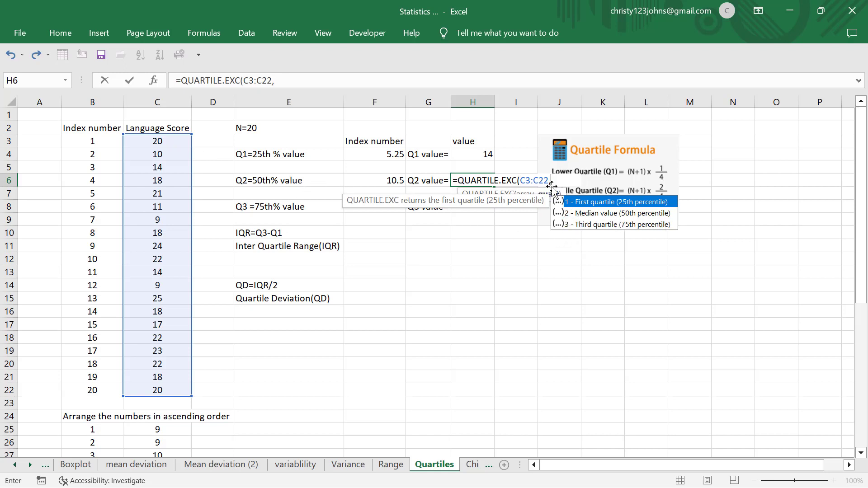
type("2")
key("Return")
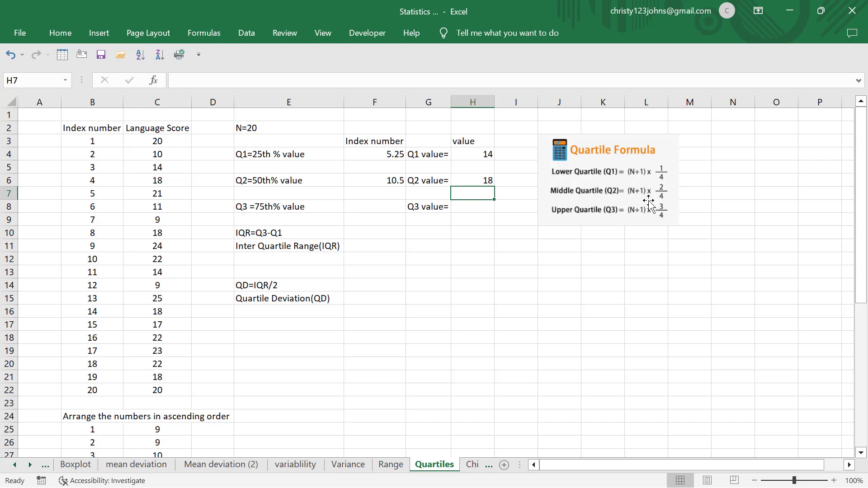
Check the calculated Q2 value against the score at index 10 in the sorted list
left_click(384, 181)
left_click(485, 180)
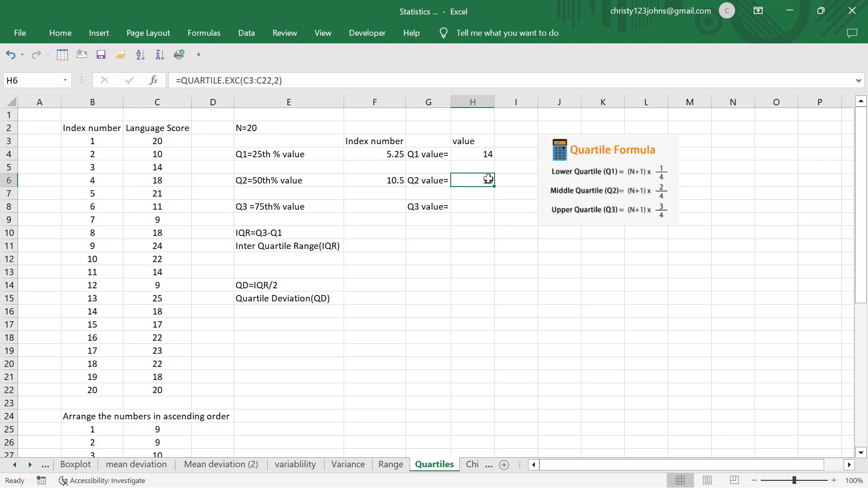
scroll(417, 281, "down", 4)
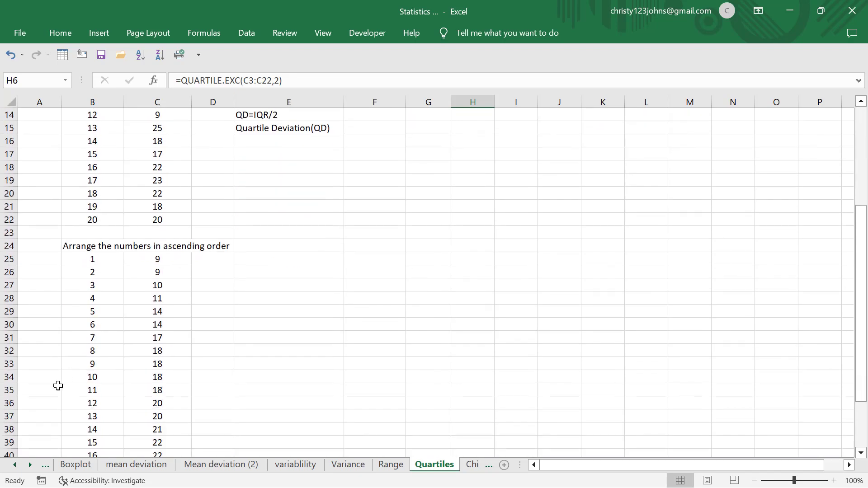
left_click(87, 377)
left_click_drag(87, 376, 161, 376)
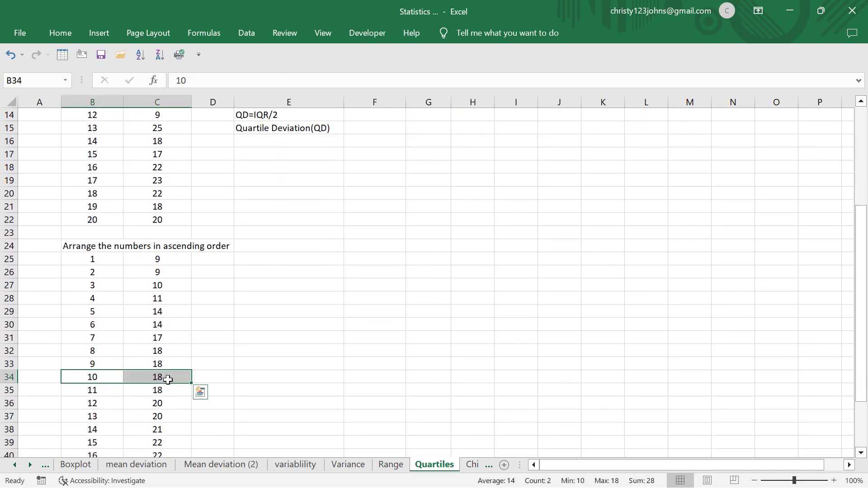
scroll(353, 269, "up", 4)
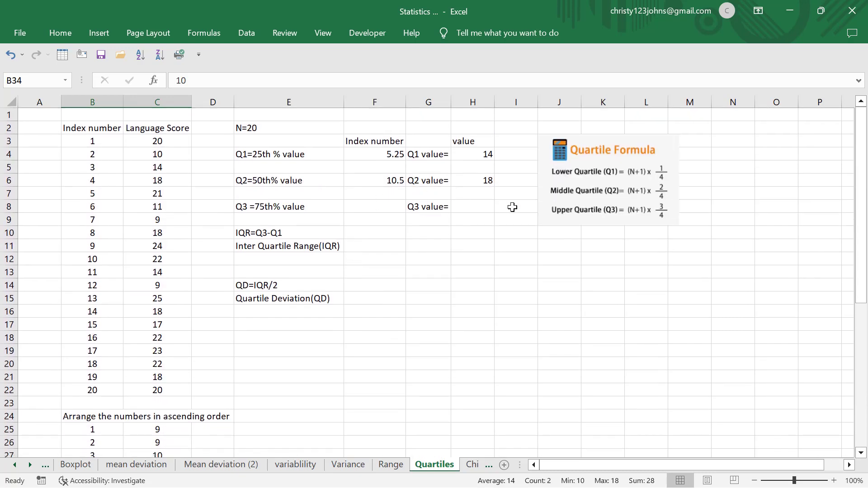
Calculate the median of the language scores C3:C22 in cell H7, directly below the Q2 value
left_click(396, 209)
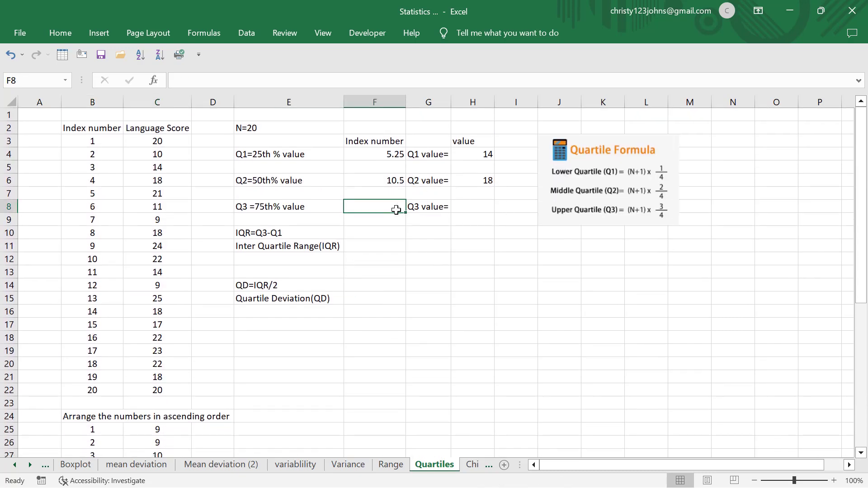
left_click(478, 193)
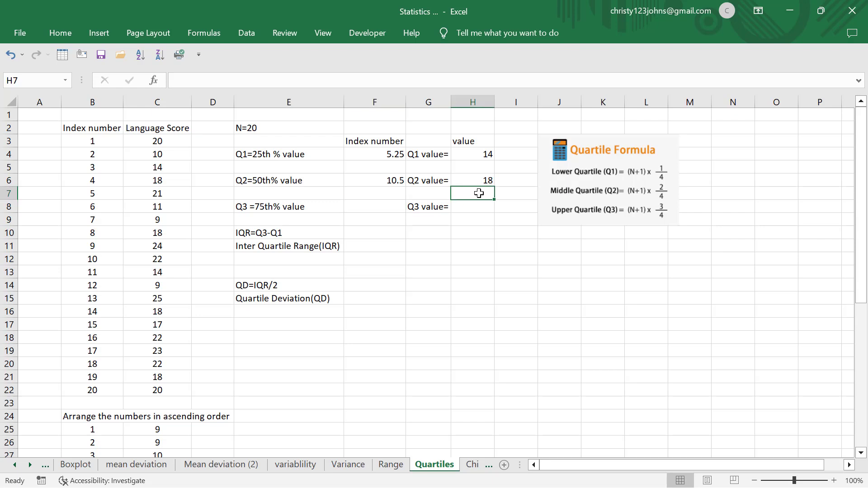
type("=medi")
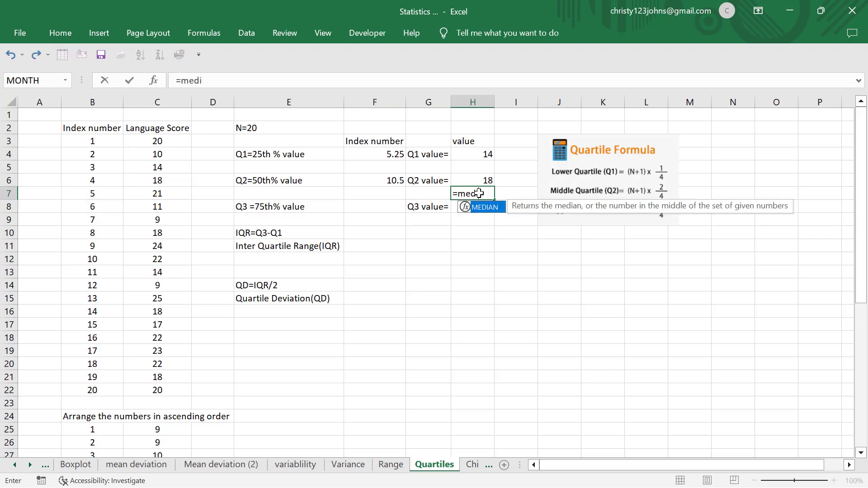
type("an")
double_click(479, 206)
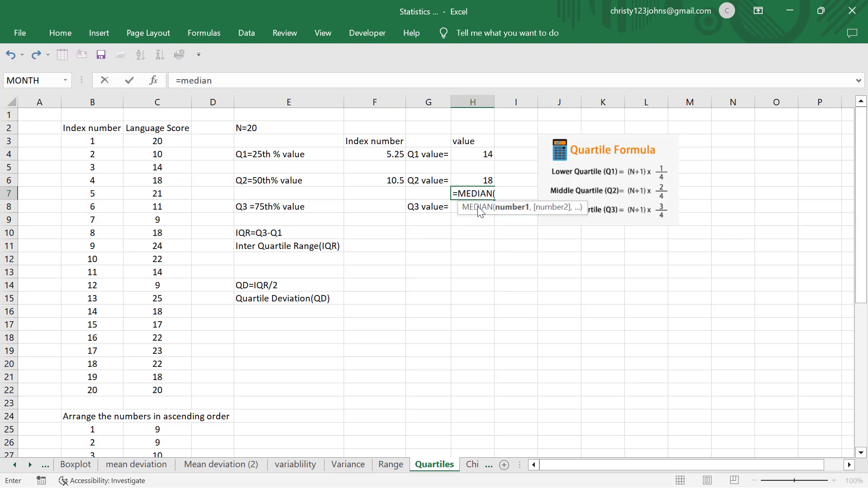
left_click(150, 141)
key("ctrl+shift+Down")
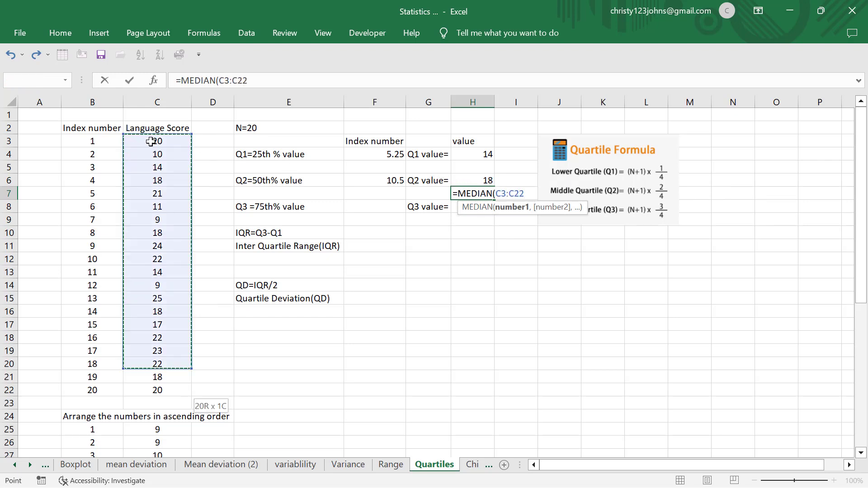
key("Return")
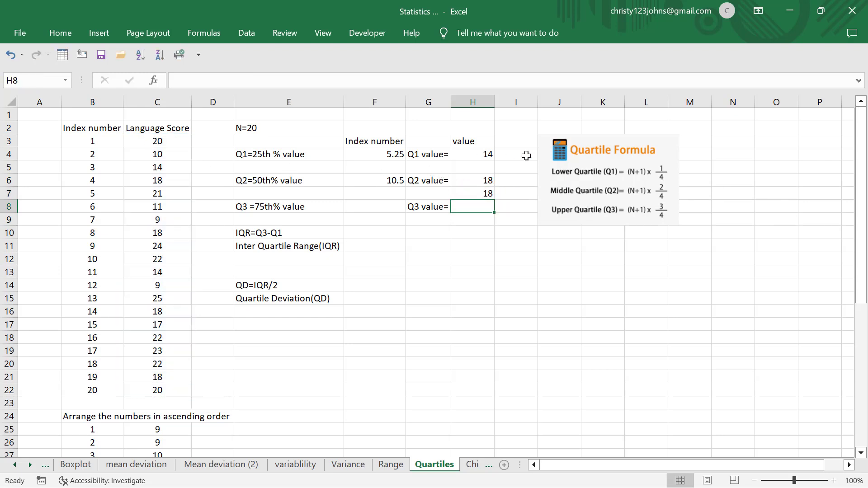
Enter the note "2nd quartile", "is same as", "median" in cells N6 to N8 beside the quartile formula picture
left_click(690, 179)
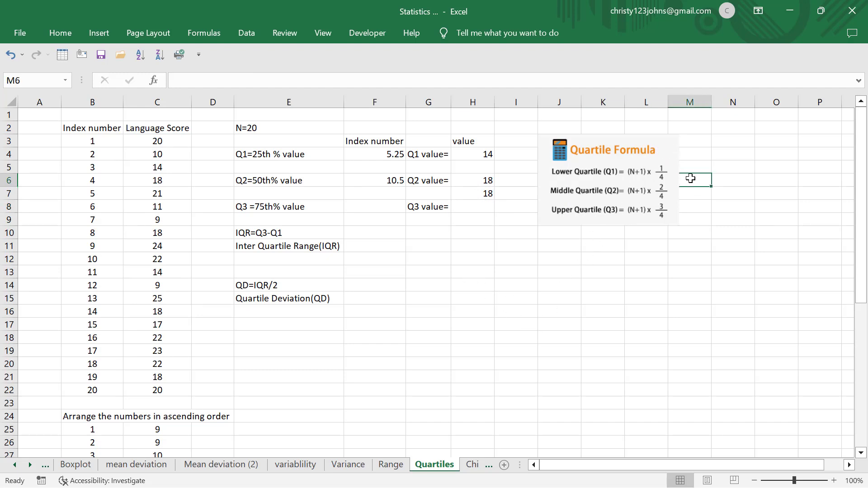
left_click(718, 191)
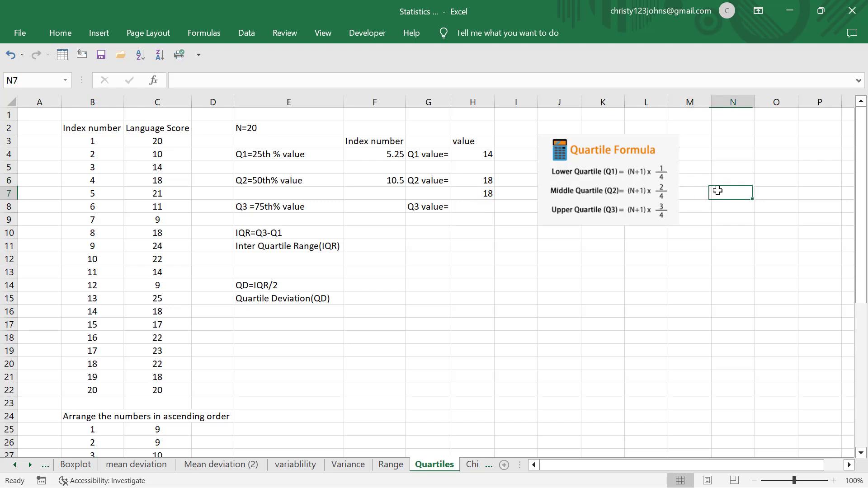
left_click(715, 183)
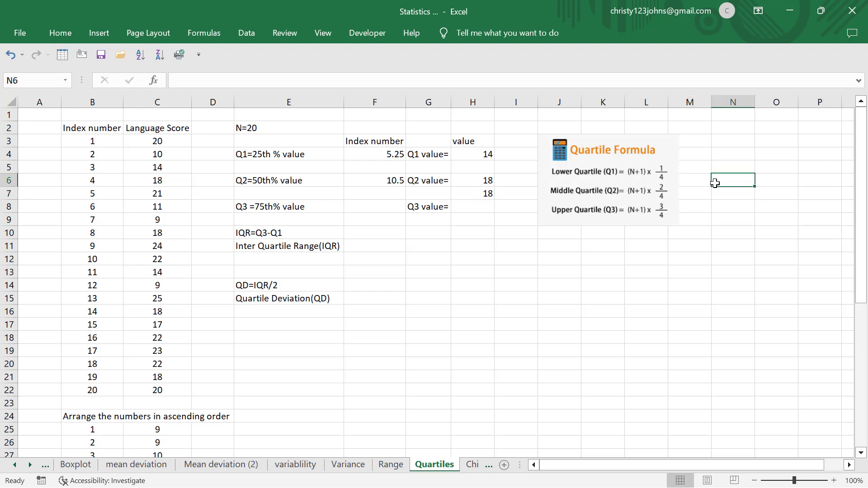
type("2nd qua")
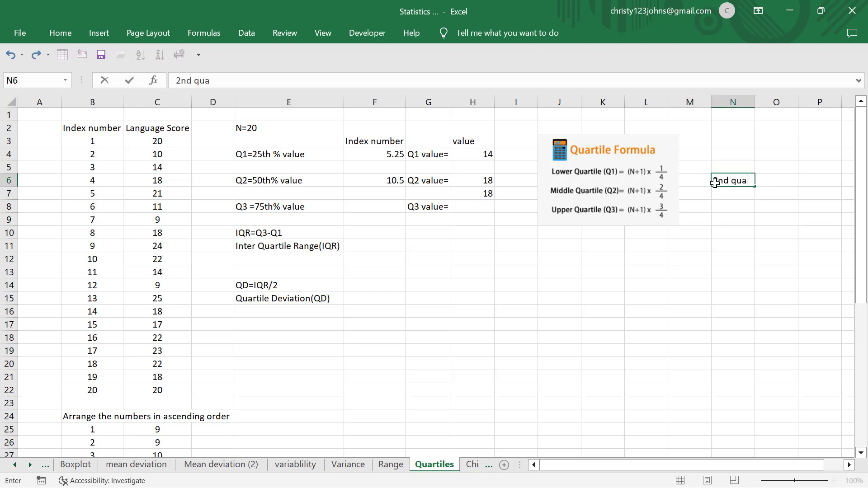
type("rtile")
key("Return")
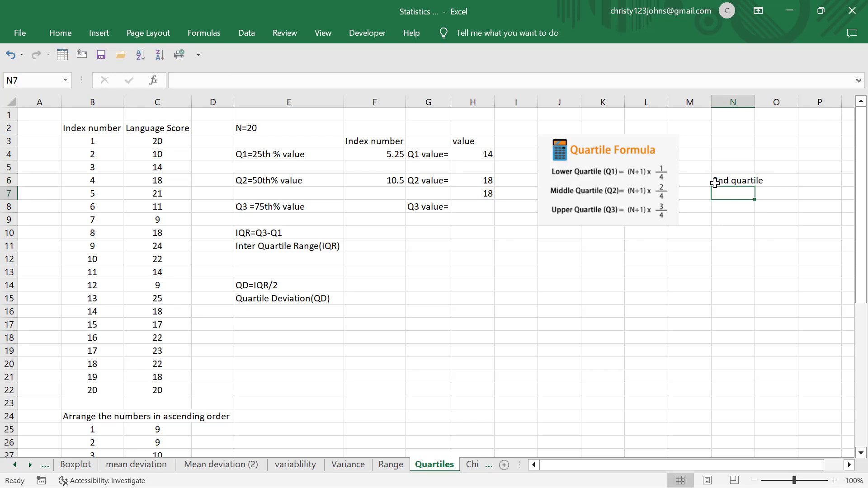
type("is sa")
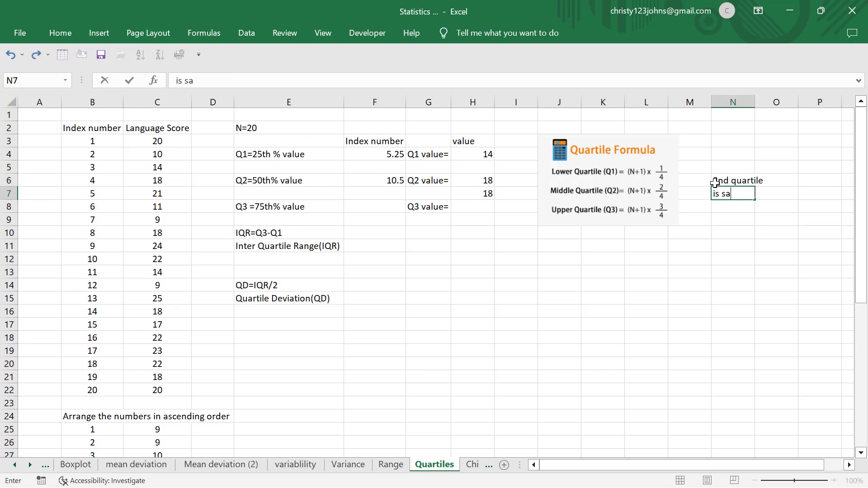
type("me as")
key("Return")
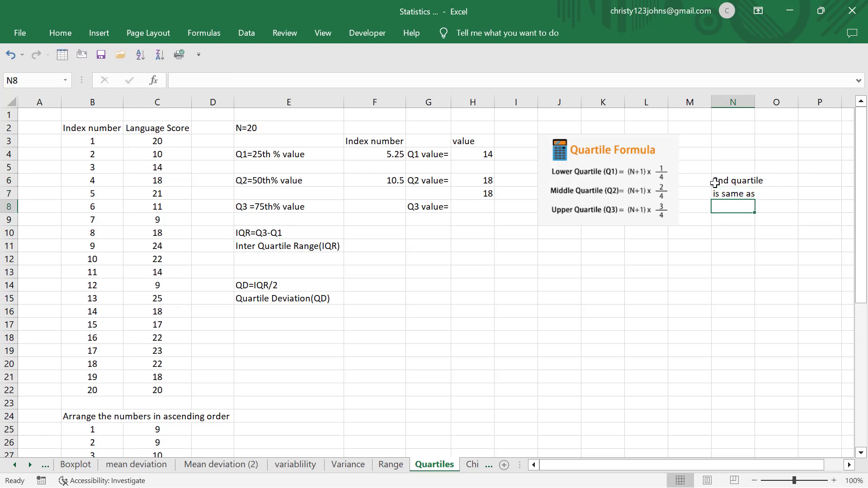
type("median")
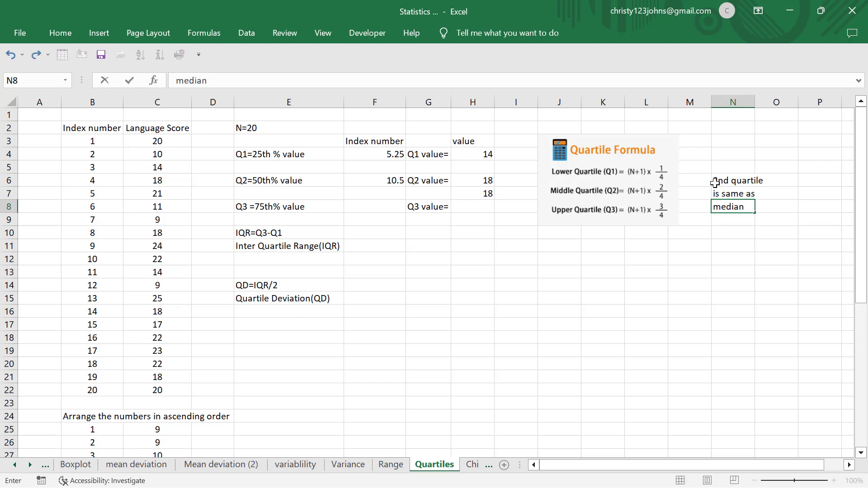
left_click(753, 254)
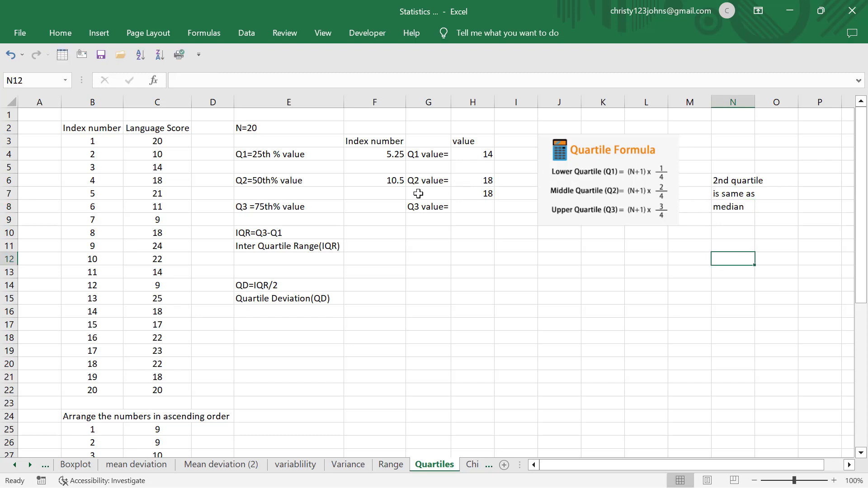
Calculate the Q3 index number in cell F8 with the formula =((20+1)*3)/4
left_click(385, 207)
type("=(20+1)*3")
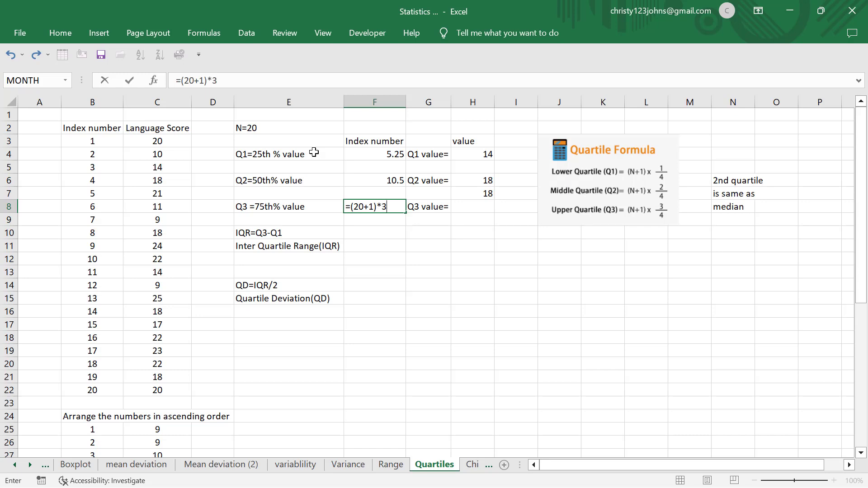
key("Return")
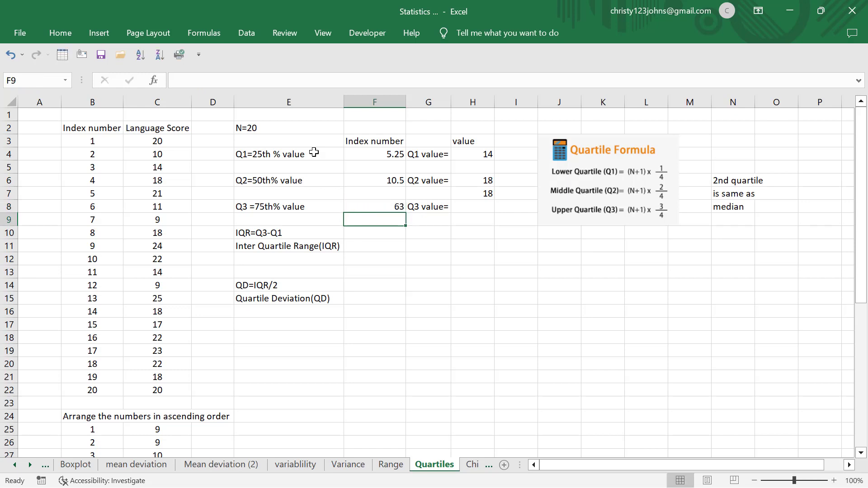
double_click(387, 208)
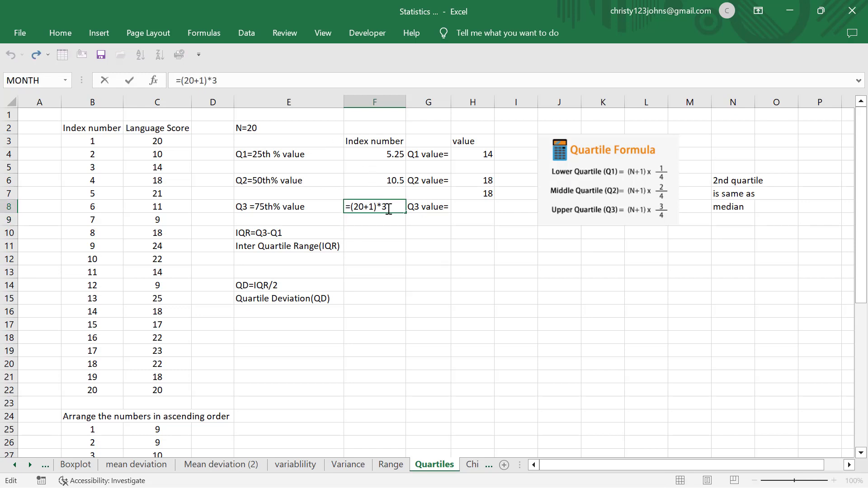
left_click(351, 206)
type("(")
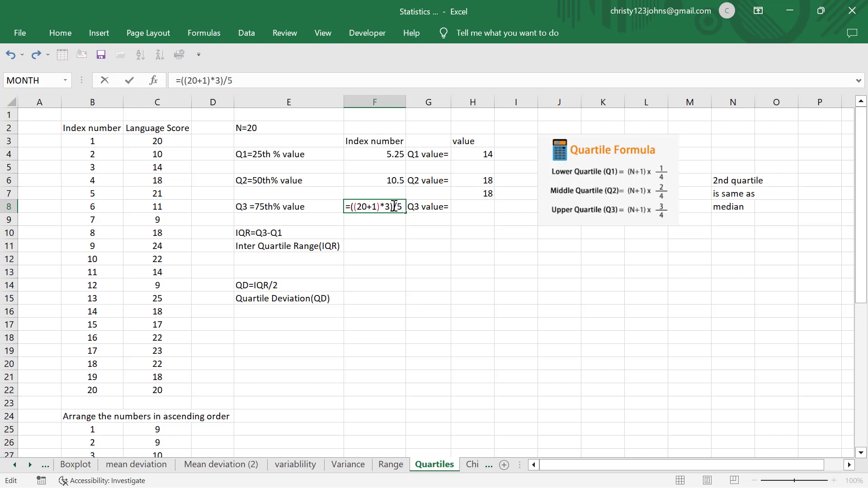
key("Return")
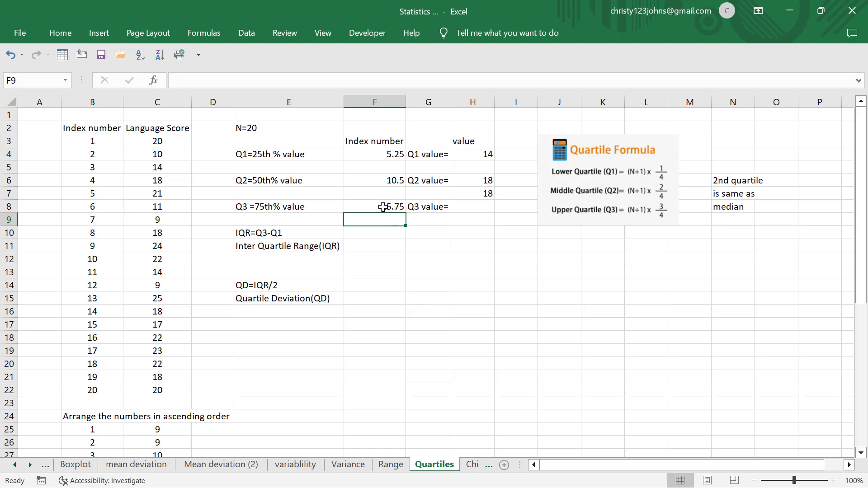
Clear the median result from cell H7, directly below the Q2 value
left_click(470, 208)
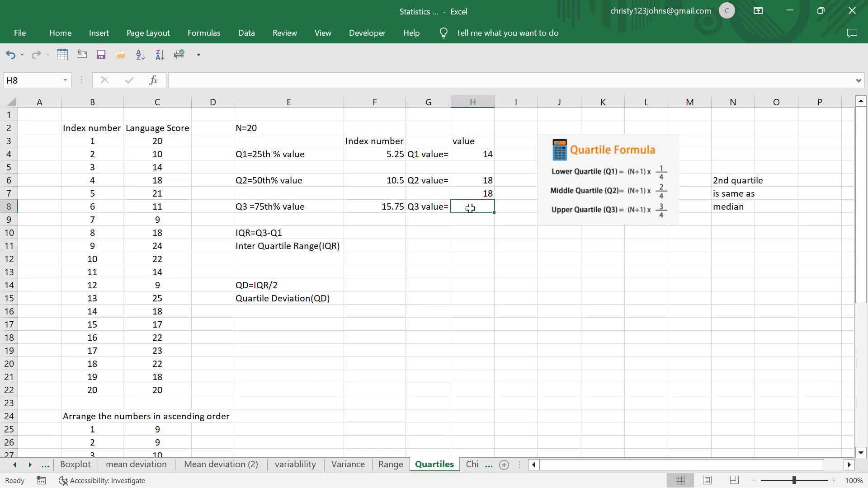
left_click(483, 193)
key("Delete")
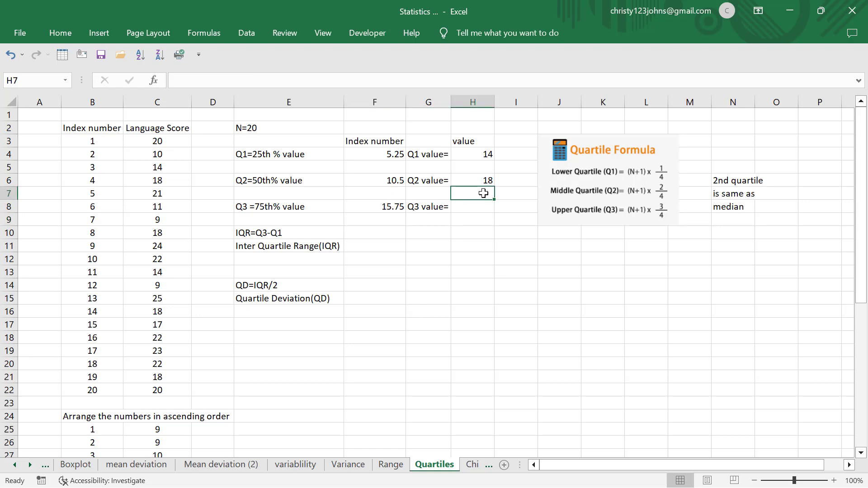
Calculate the Q3 value in cell H8 with QUARTILE.EXC over the language scores C3:C22 and quart 3
left_click(479, 206)
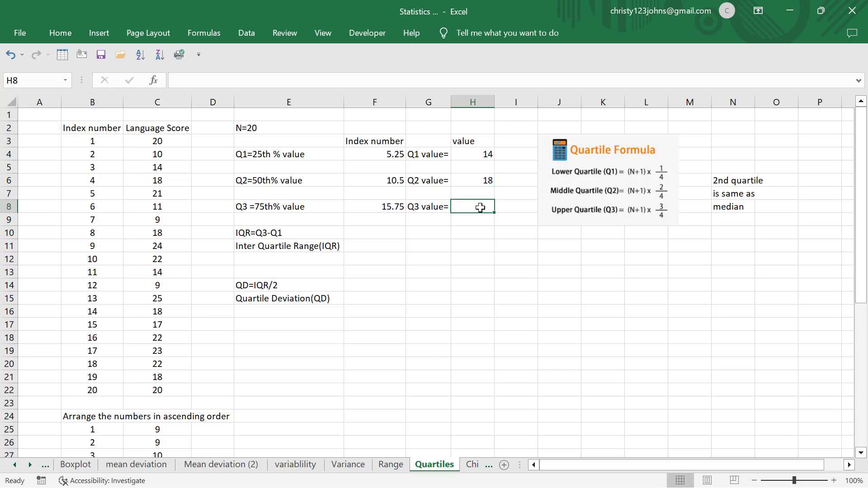
type("=")
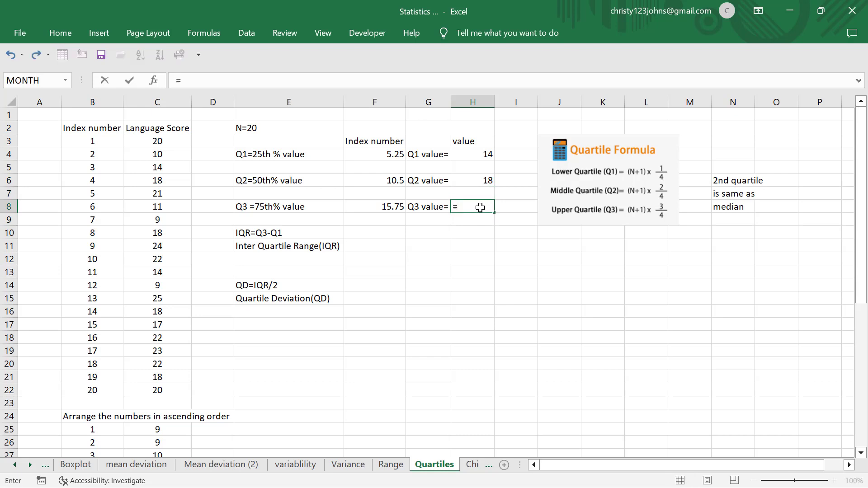
type("qua")
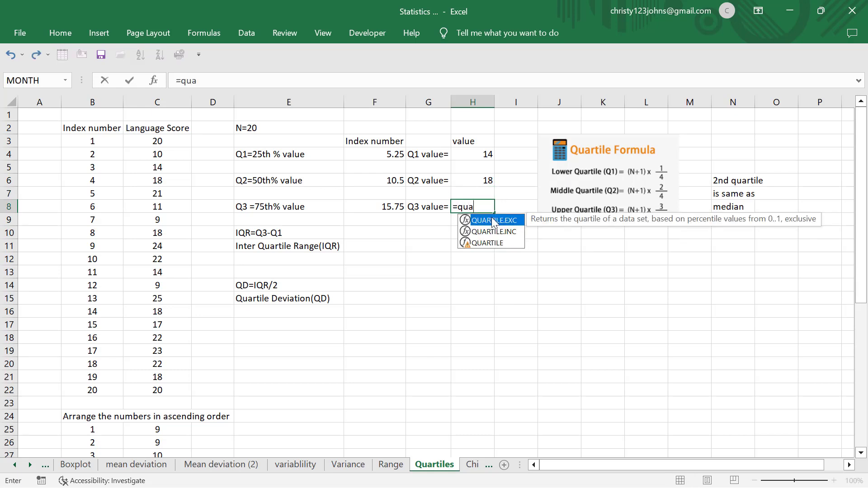
double_click(491, 220)
left_click(172, 146)
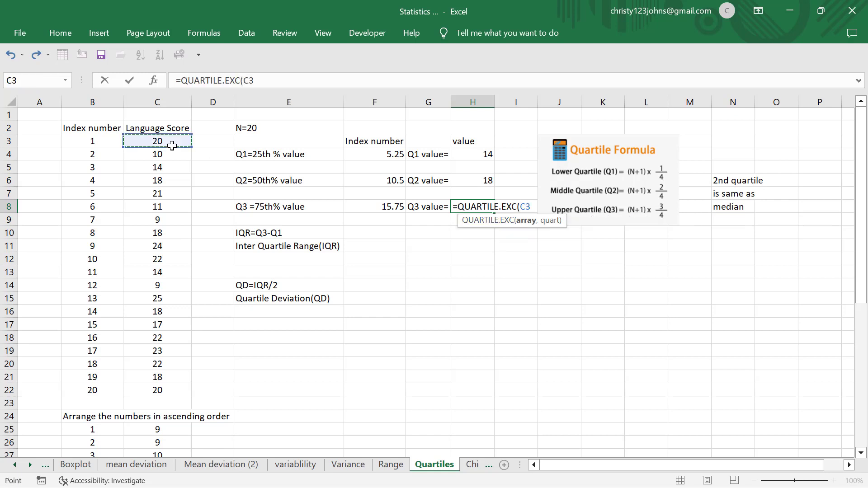
key("ctrl+shift+Down")
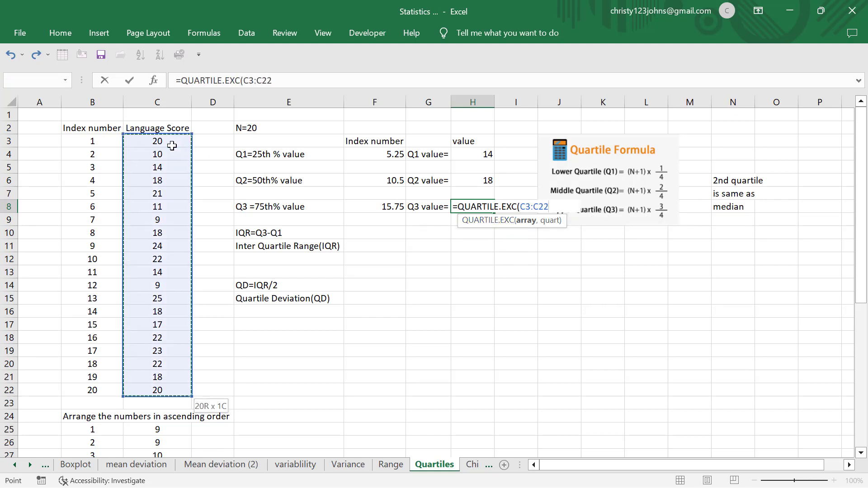
type(",")
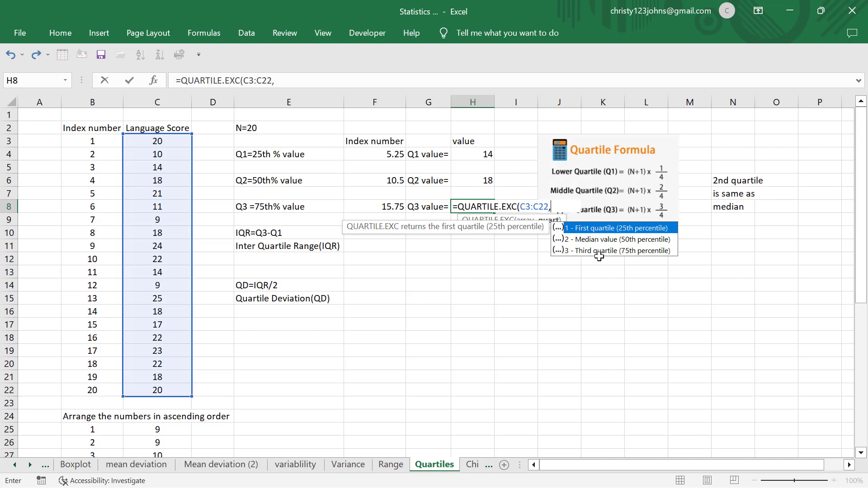
type("3")
key("Return")
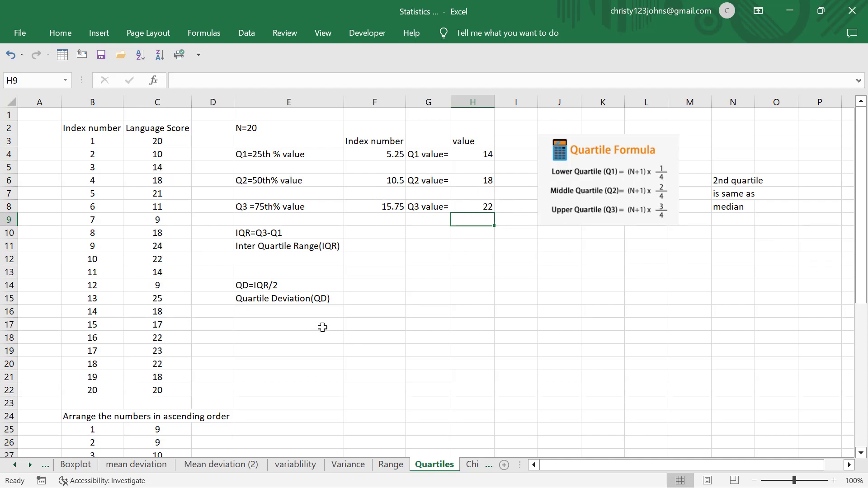
Check the calculated Q3 value against the score at index 15 in the sorted list
scroll(322, 327, "down", 6)
scroll(322, 327, "down", 2)
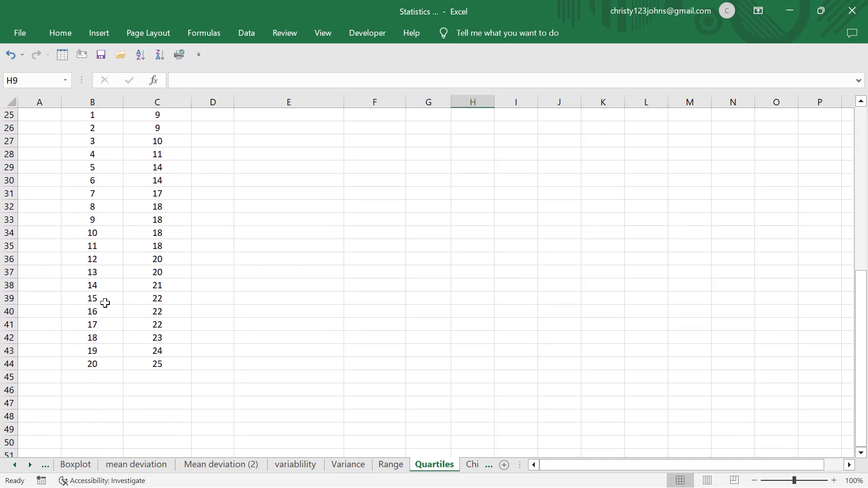
left_click_drag(100, 298, 160, 293)
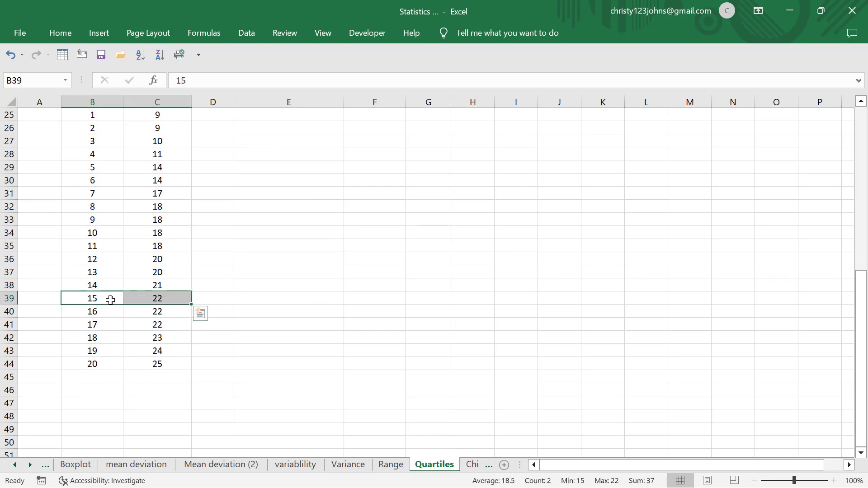
scroll(395, 211, "up", 8)
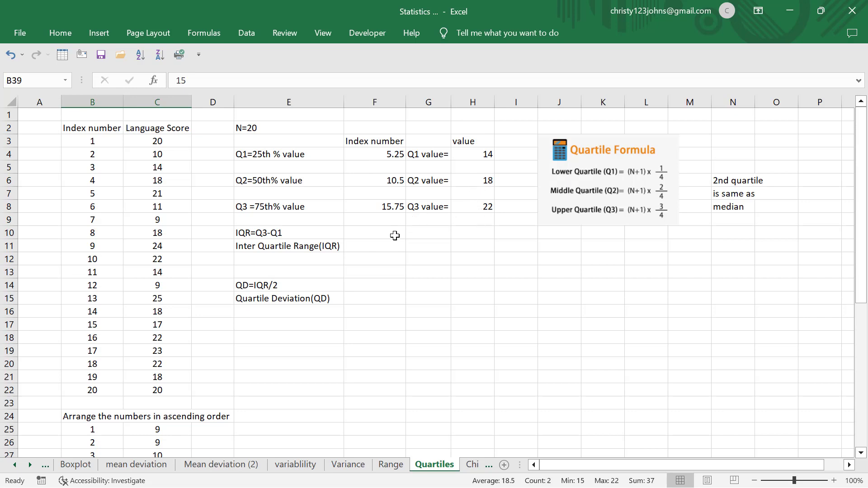
Calculate the inter quartile range in cell H11 with the formula =H8-H4
left_click(388, 247)
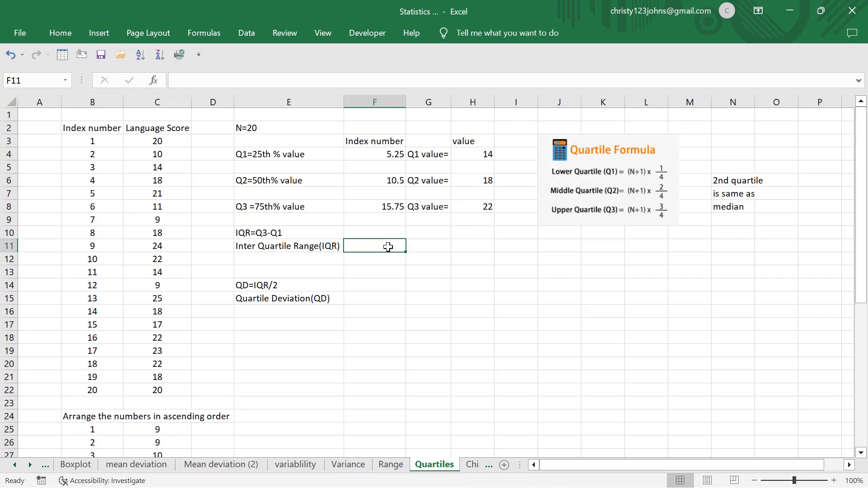
left_click(245, 245)
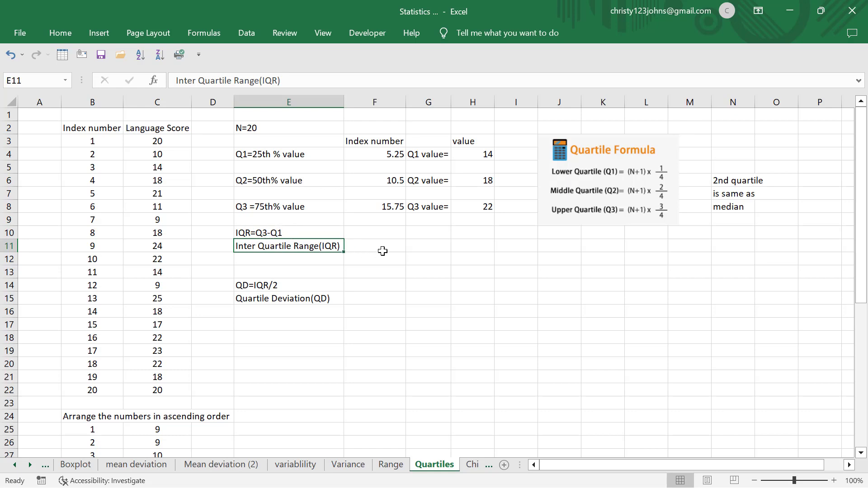
left_click(474, 248)
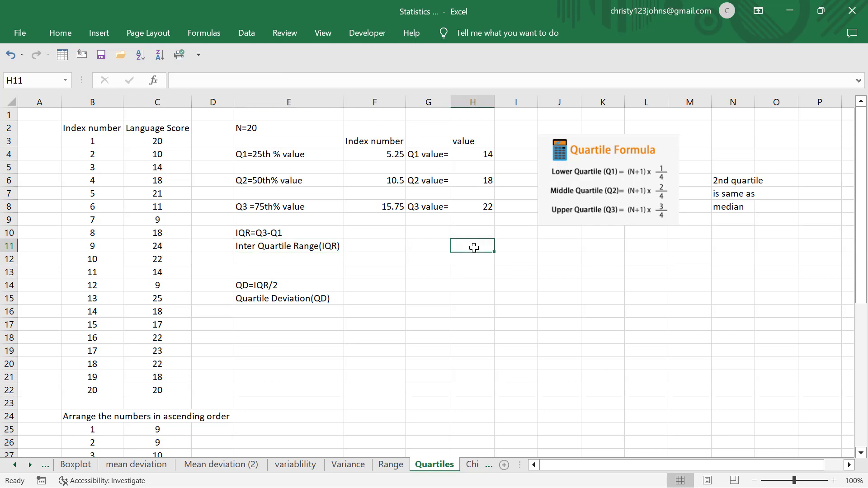
type("=")
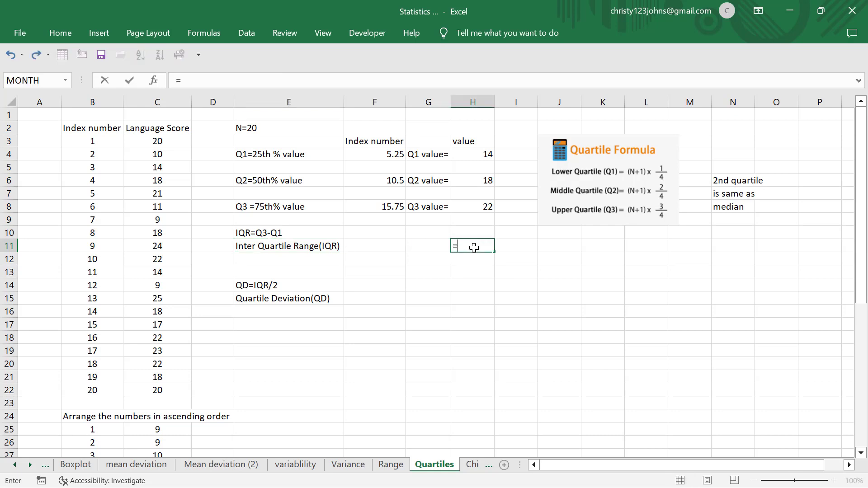
left_click(475, 206)
type("-")
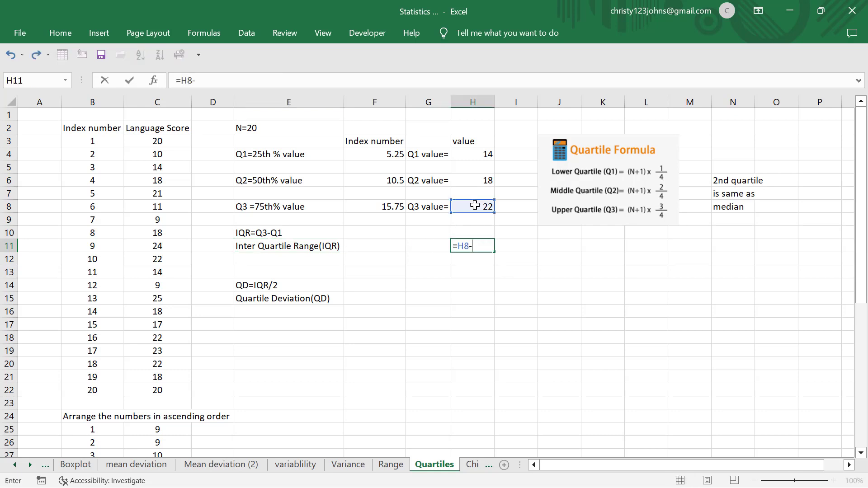
left_click(482, 155)
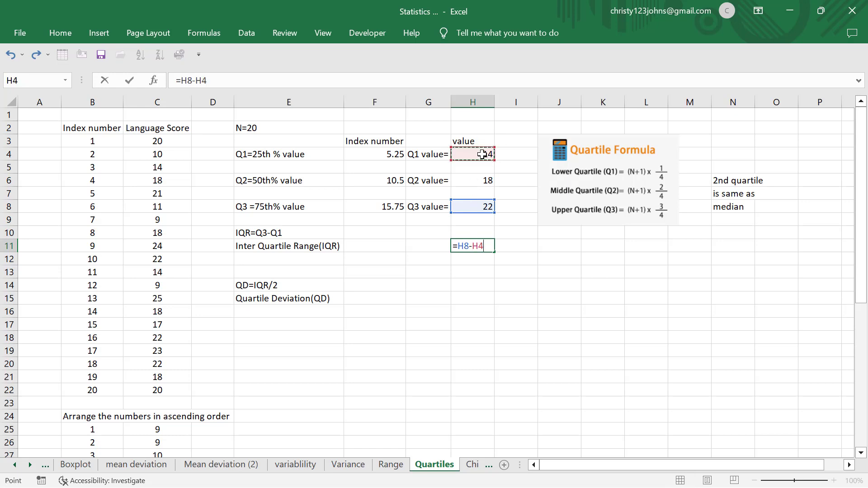
key("Return")
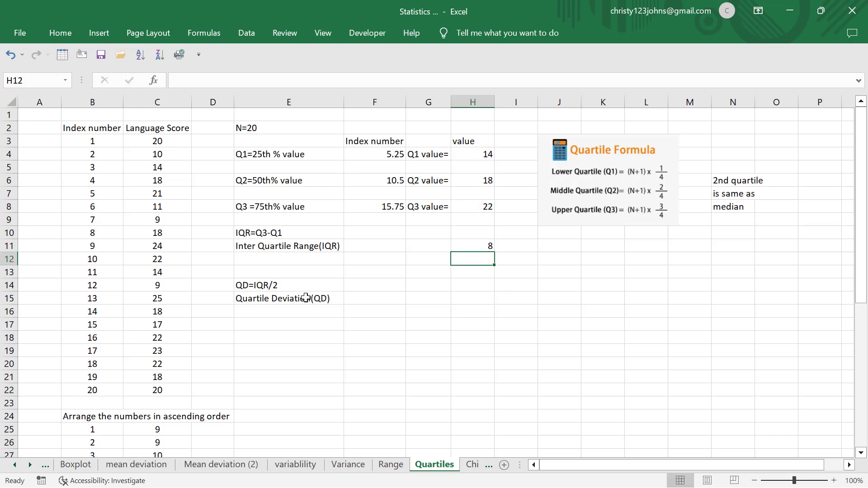
Calculate the quartile deviation in cell H15 with the formula =H11/2
left_click(250, 300)
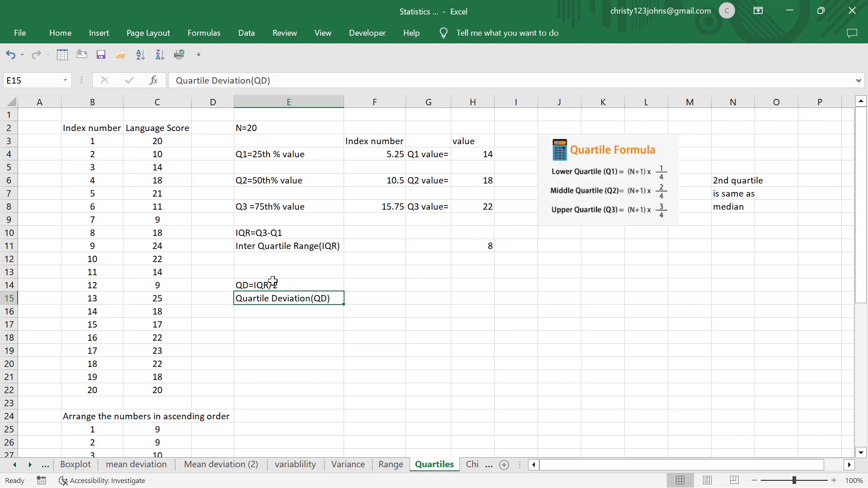
left_click(486, 302)
type("=")
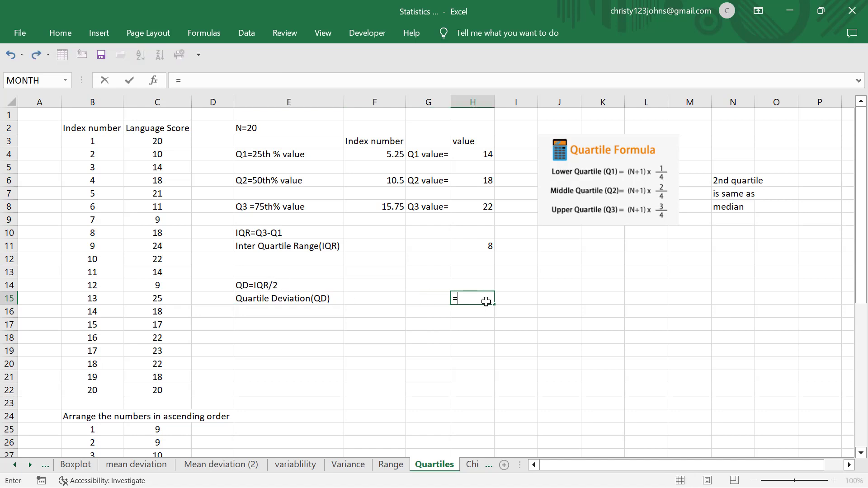
left_click(476, 242)
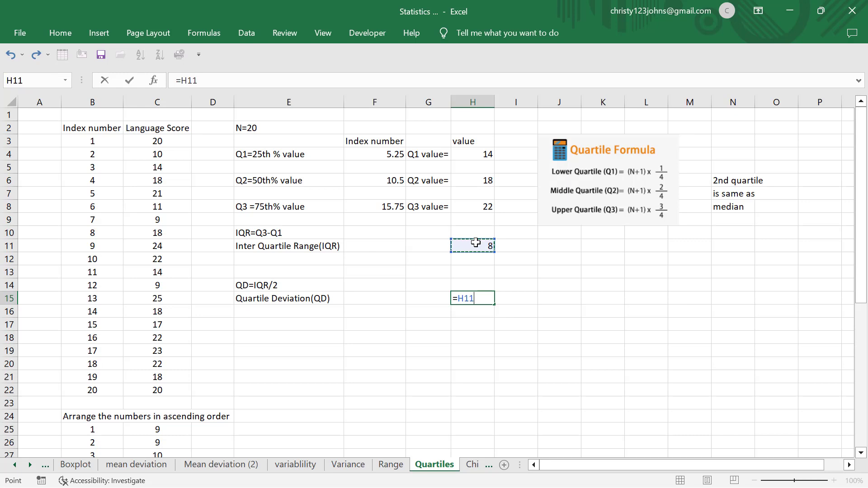
type("/2")
key("Return")
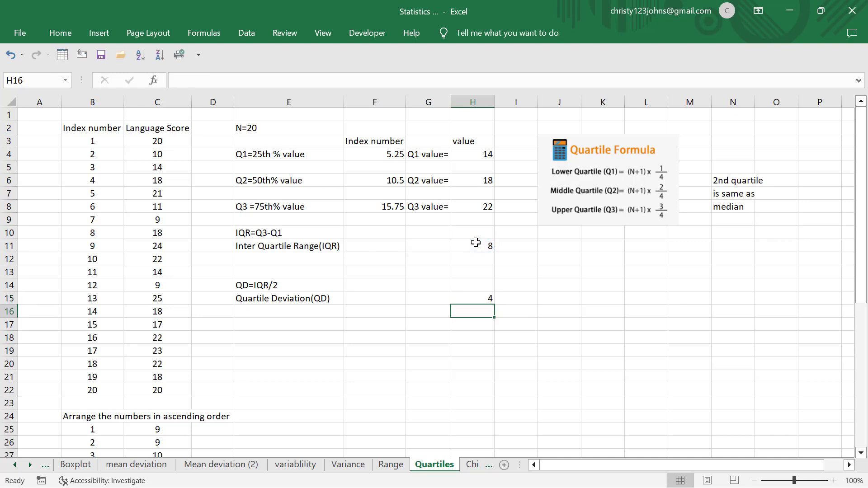